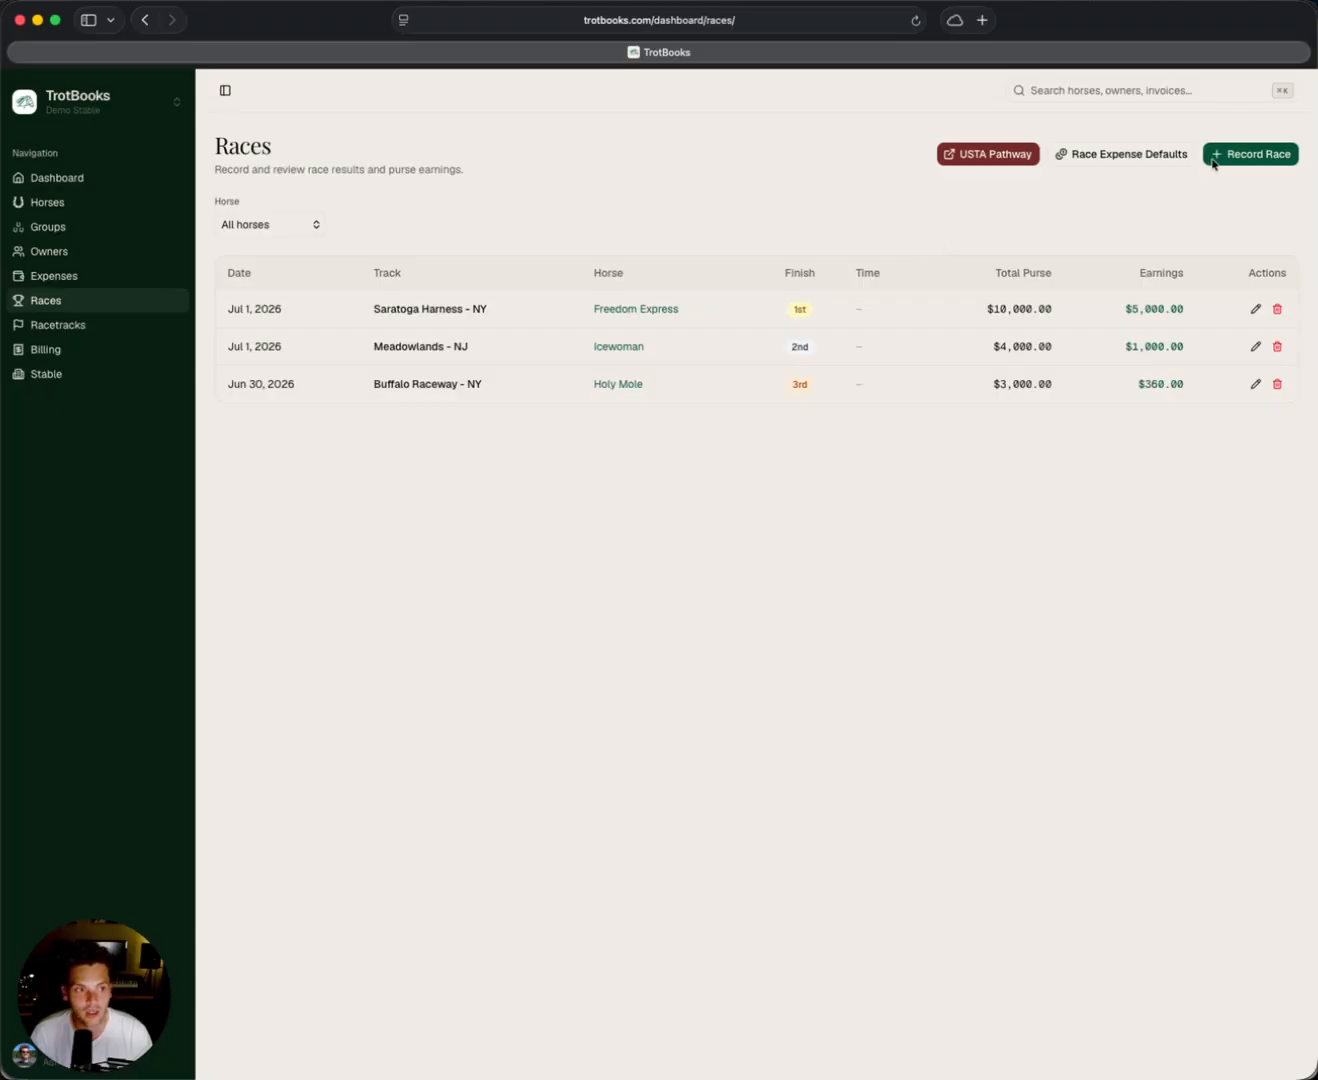
Start a new race record for Icewoman dated 06/25/2026 at Buffalo Raceway - NY.
click(1234, 157)
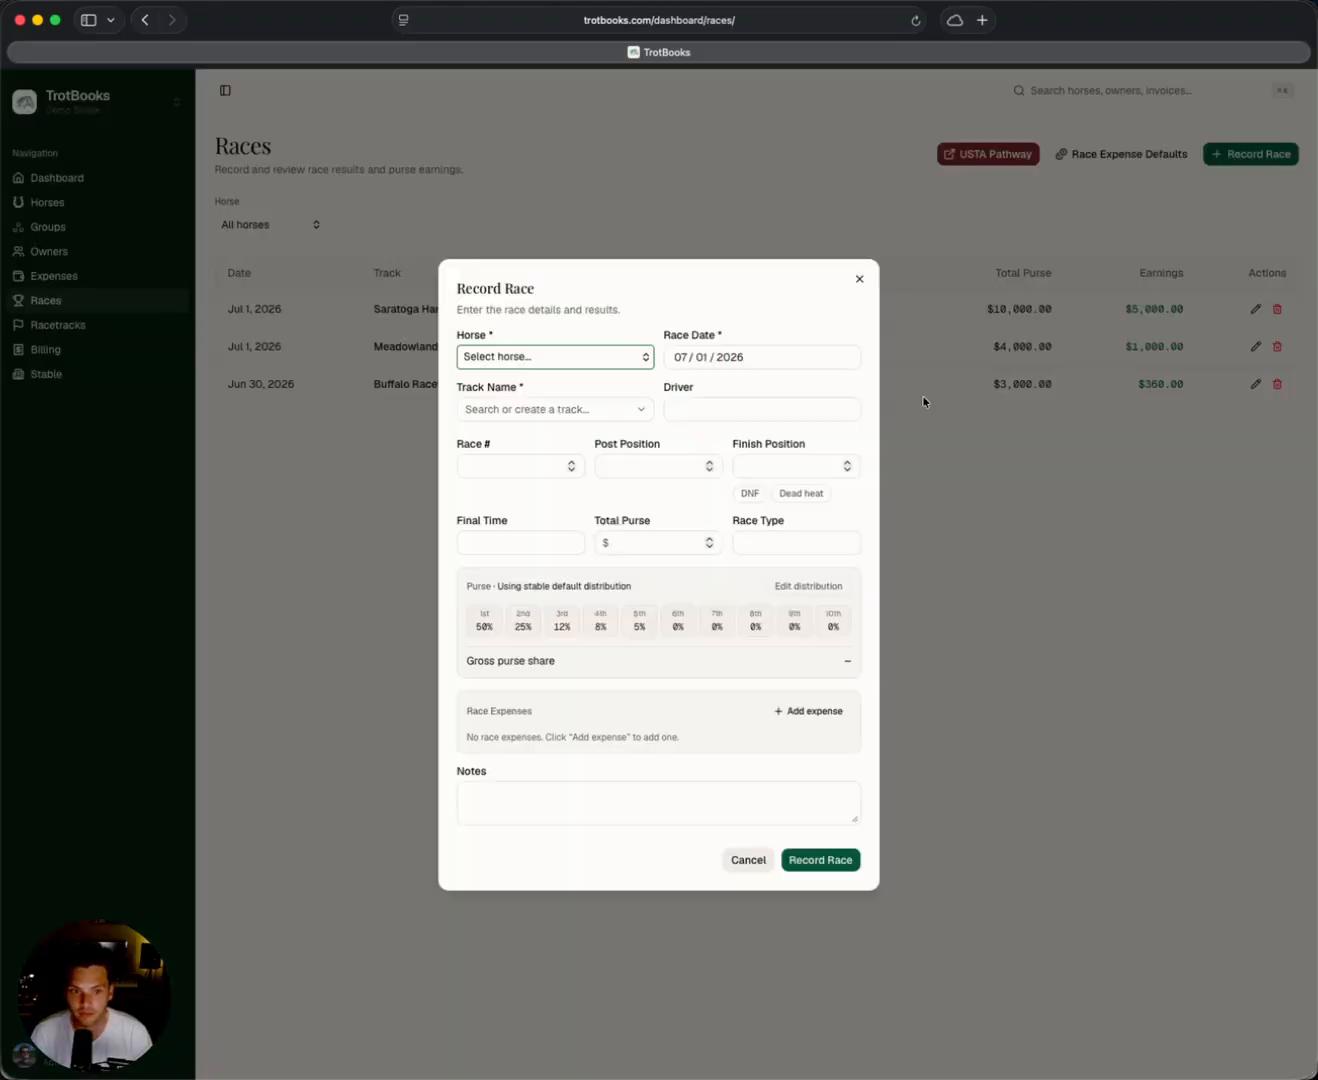
click(541, 363)
click(530, 427)
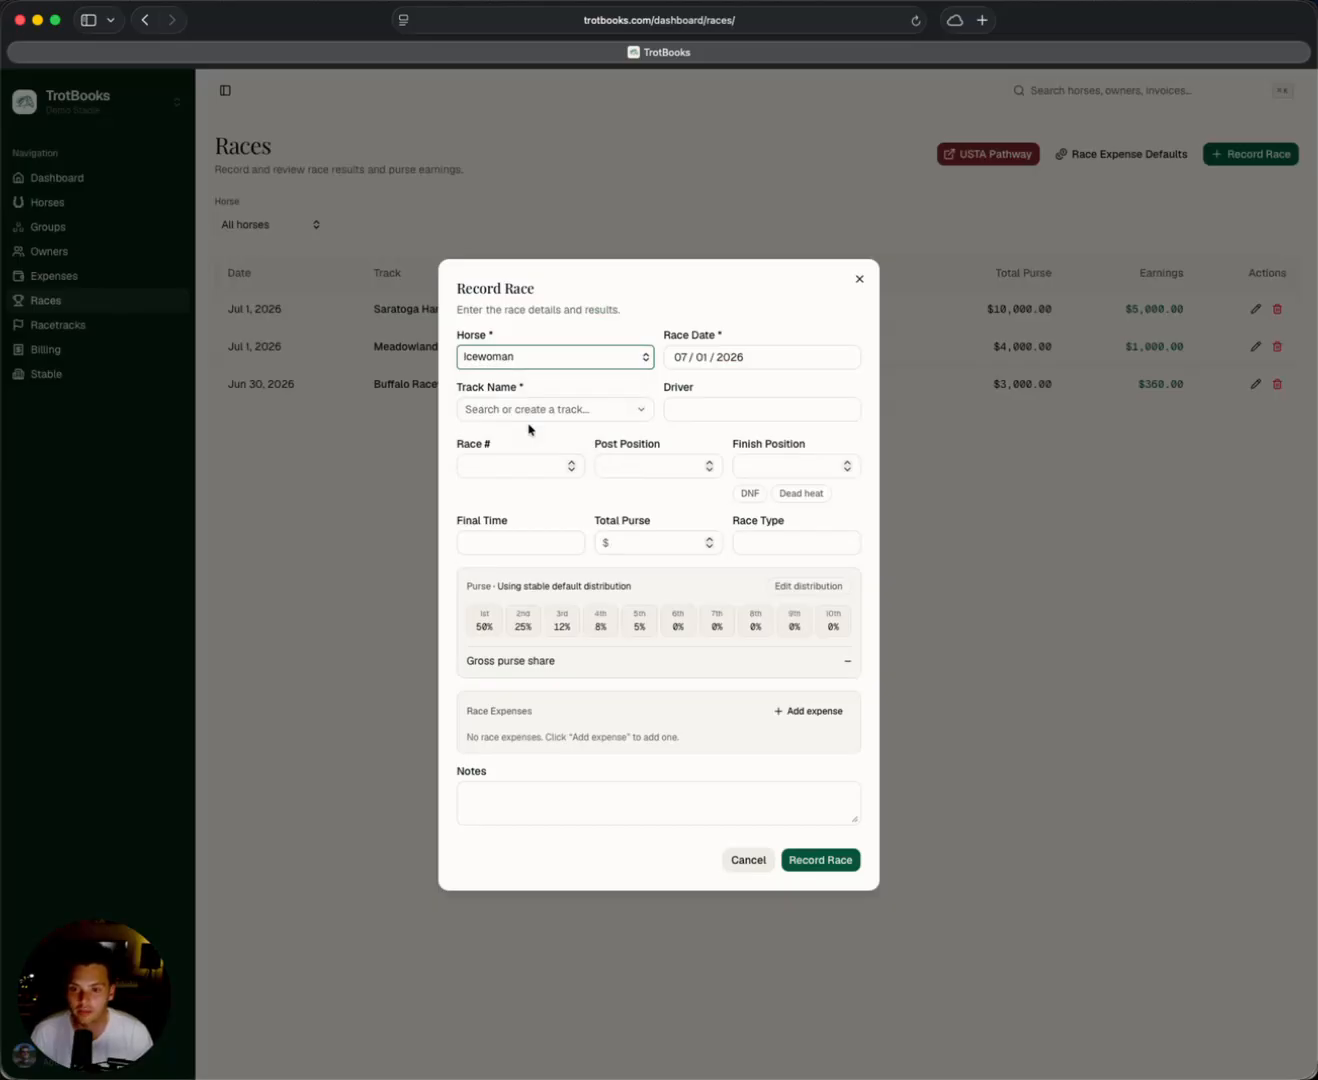
click(704, 359)
click(742, 378)
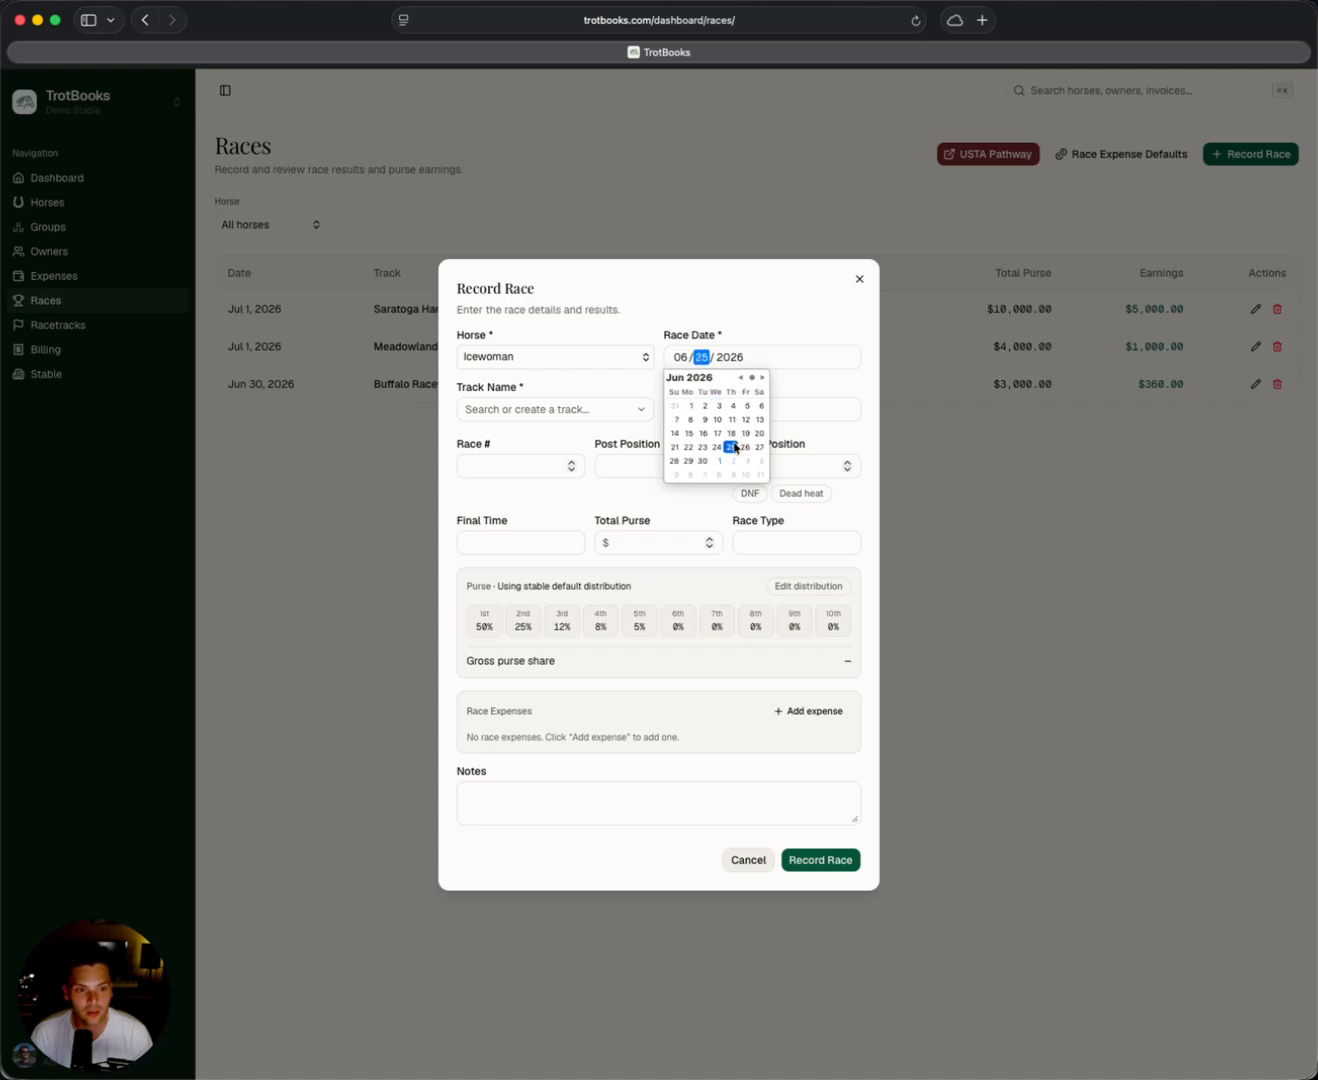
click(732, 447)
click(562, 409)
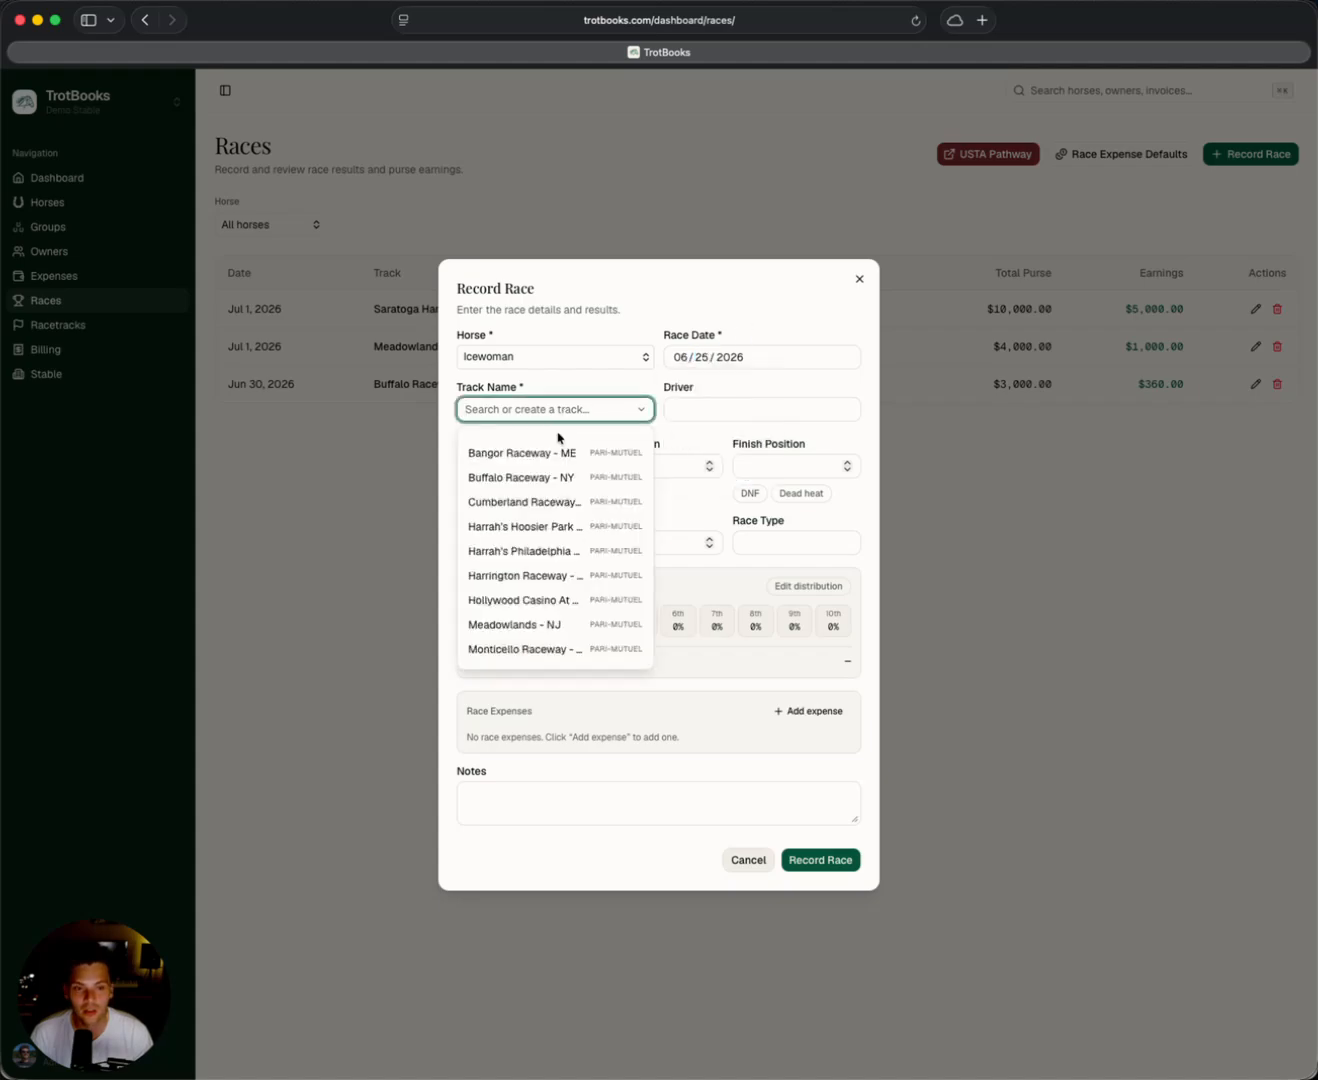
click(557, 479)
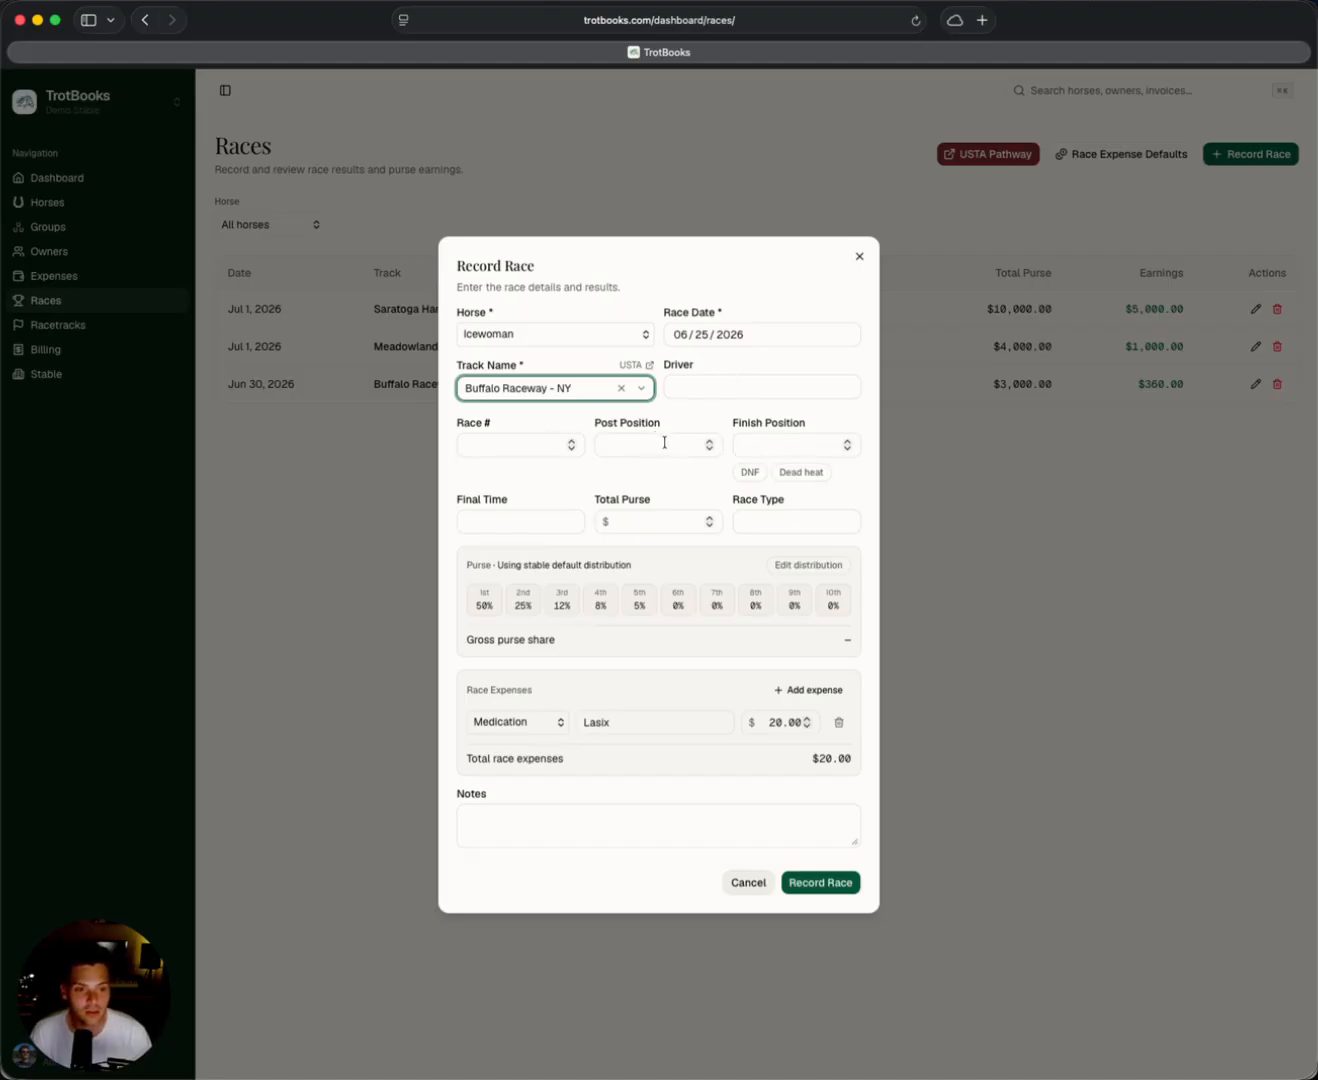
Enter finish position 2 and a total purse of $5000 for the race.
click(756, 450)
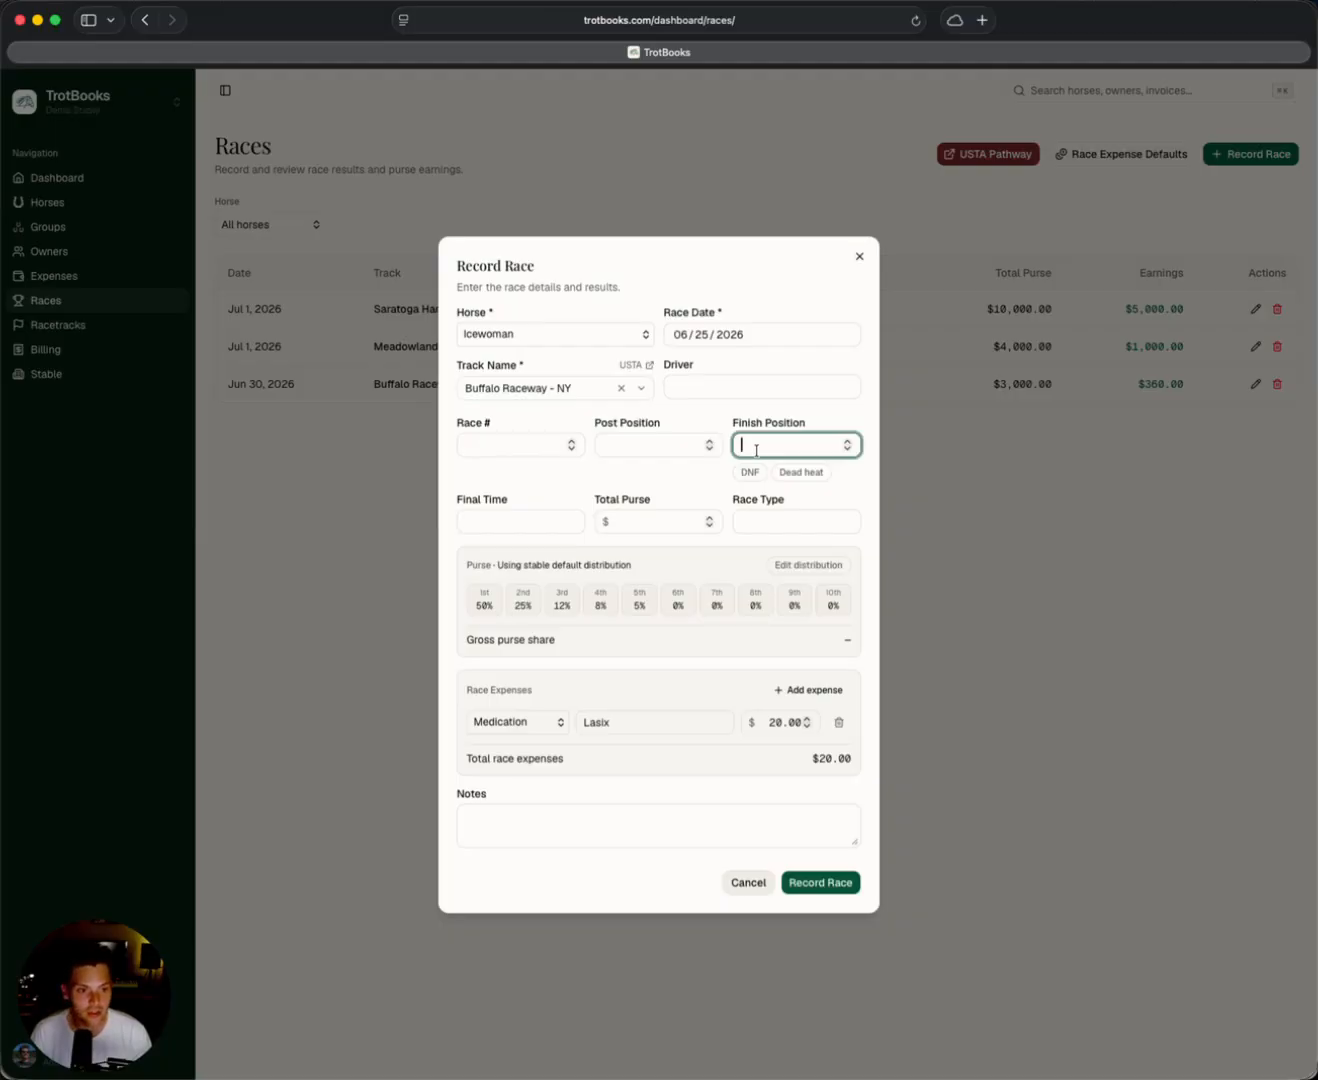
text(2)
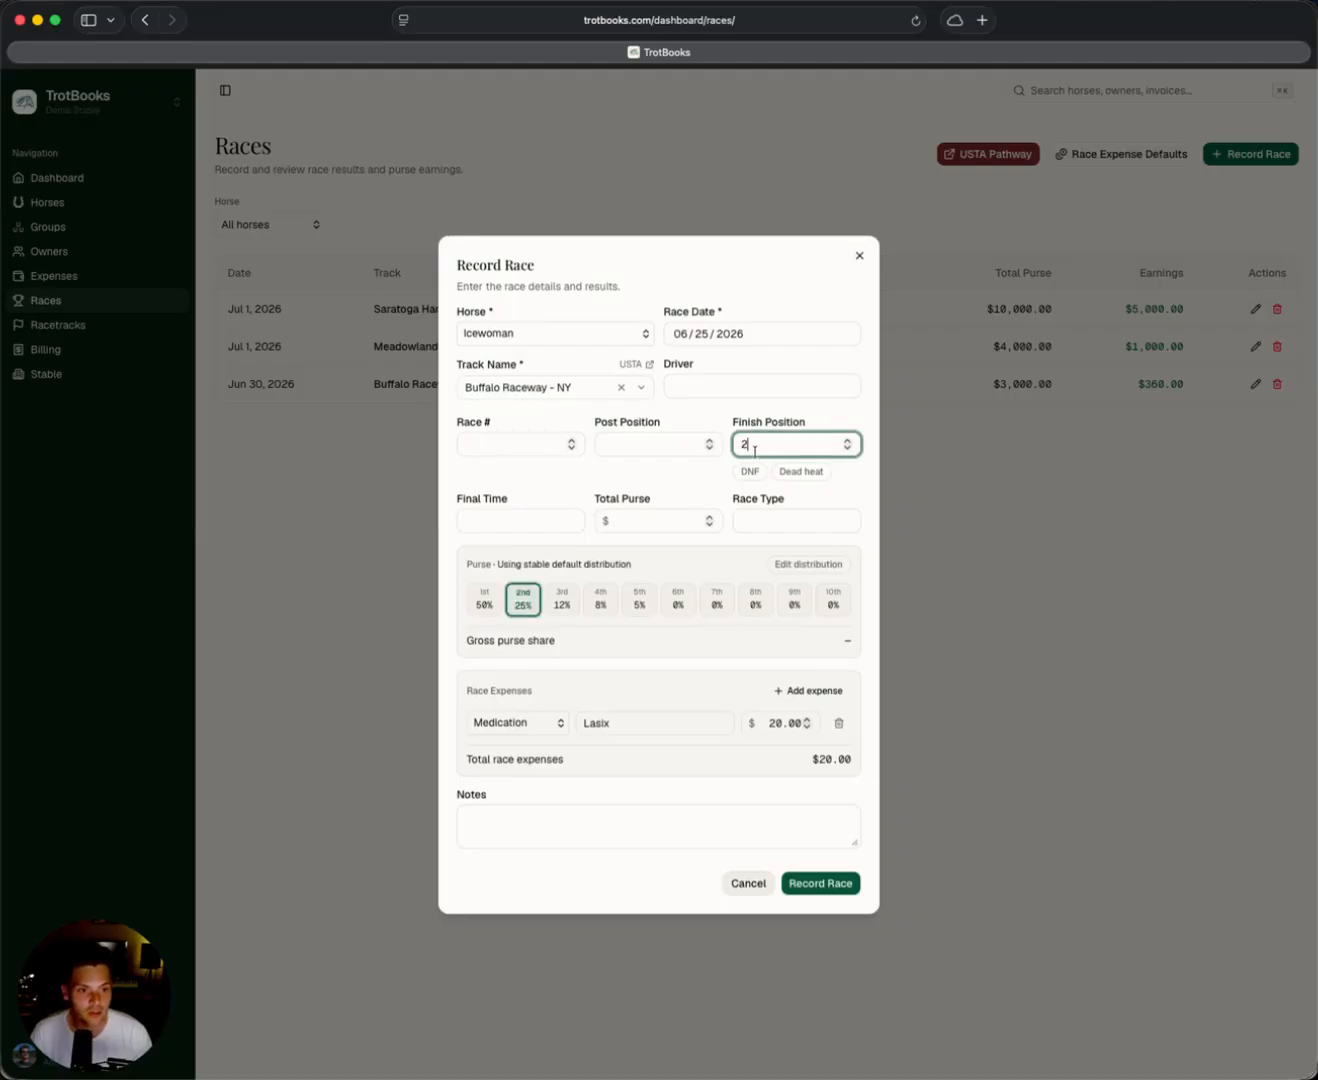
click(669, 521)
text(5000)
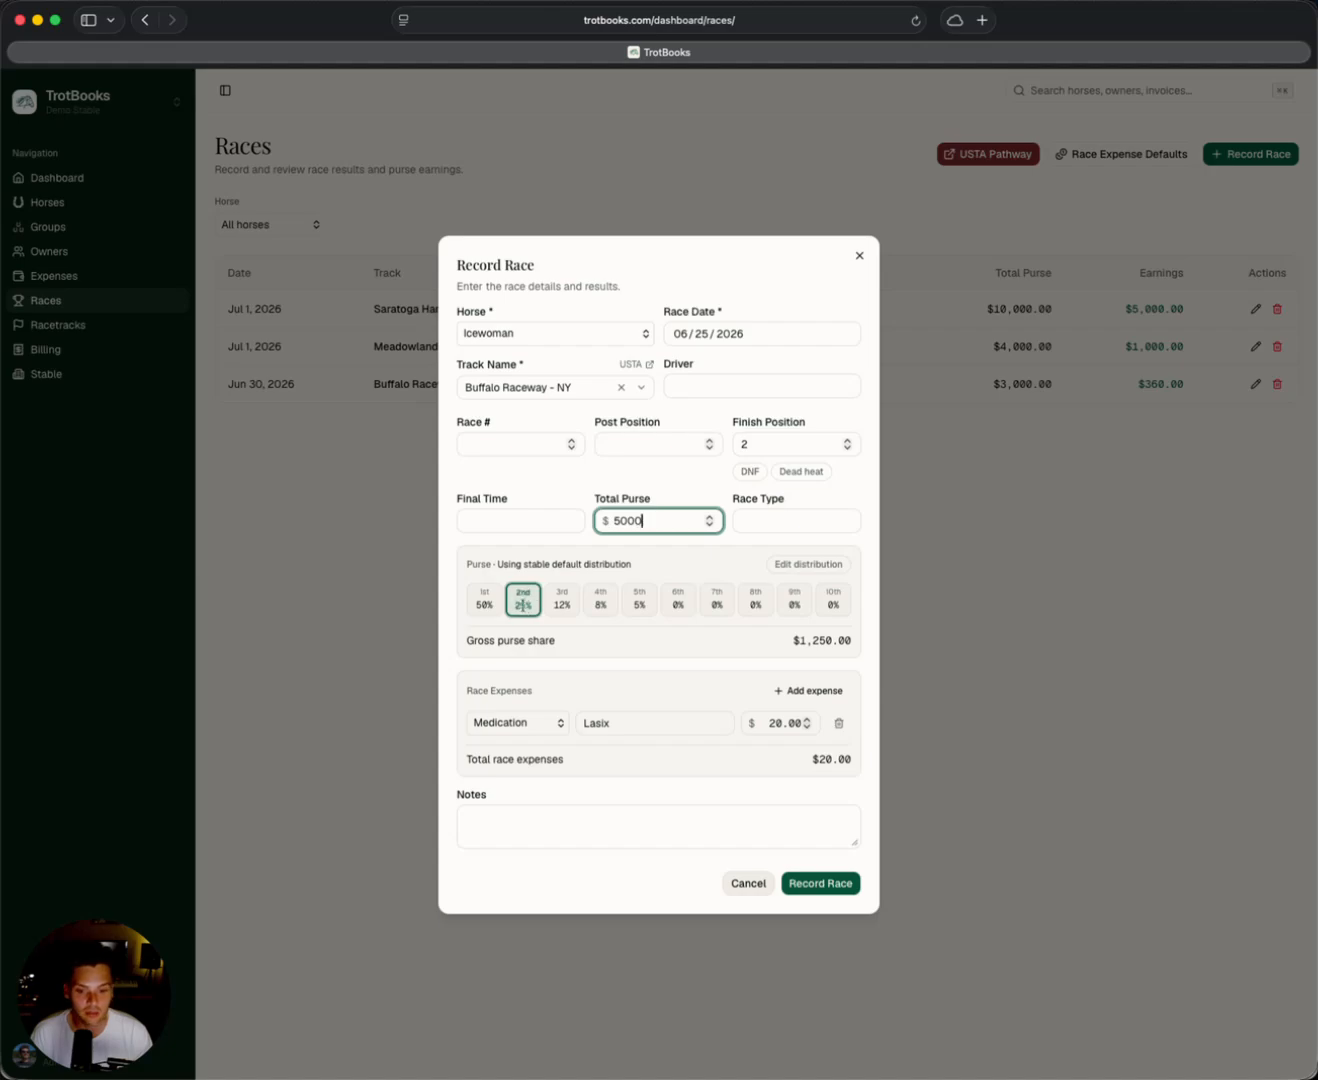
Try finish position 1 to compare the purse share, and return it to 2.
double_click(738, 446)
text(1)
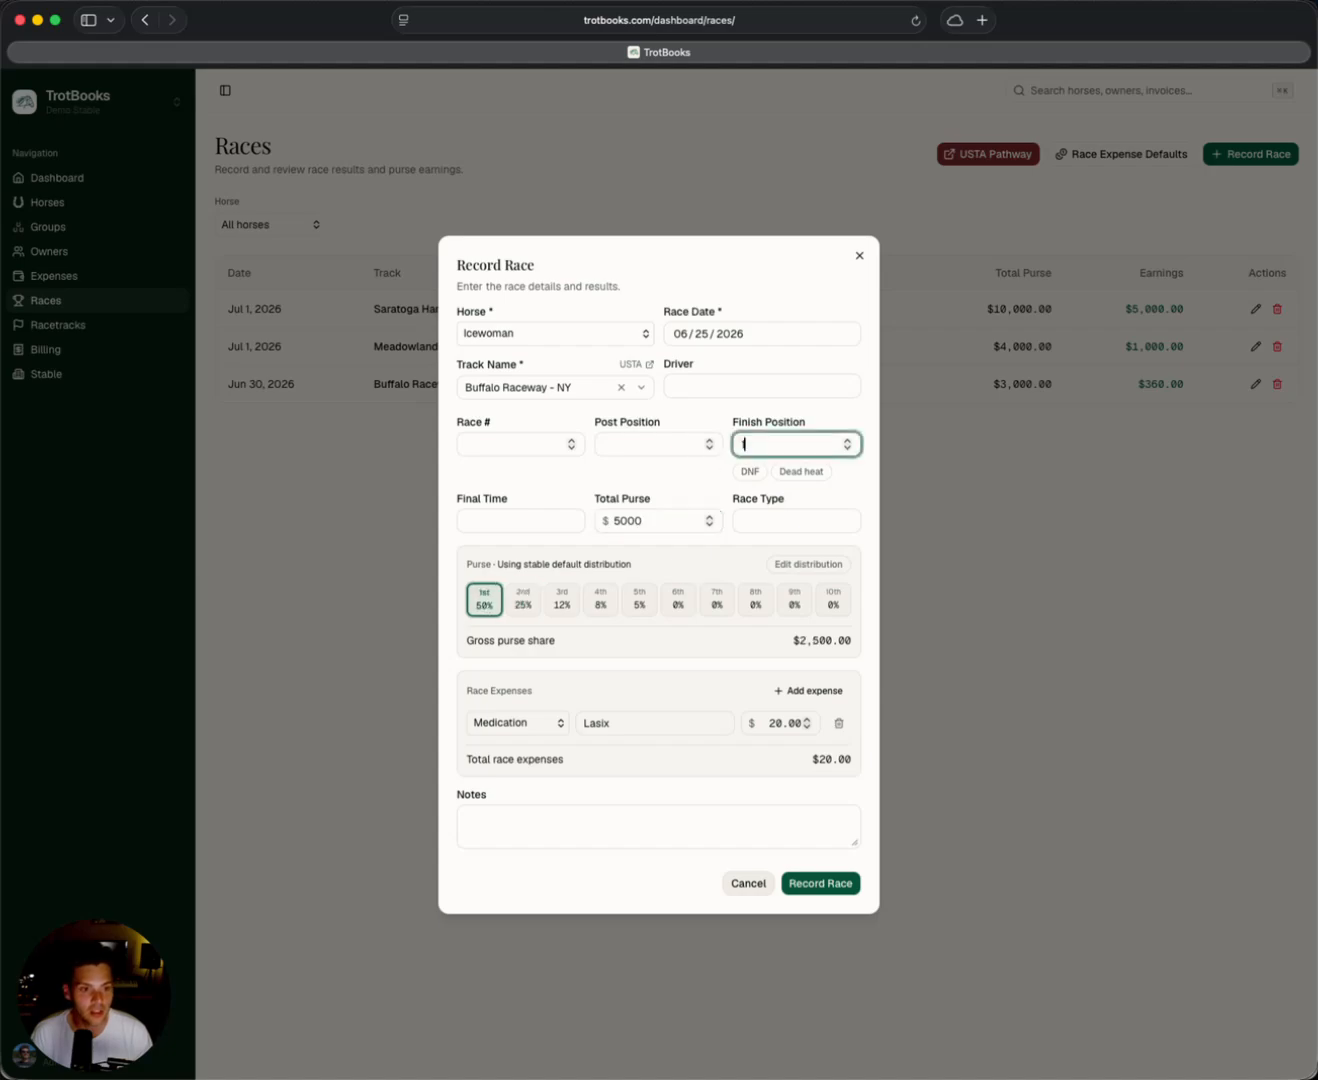
drag(762, 445, 740, 445)
text(2)
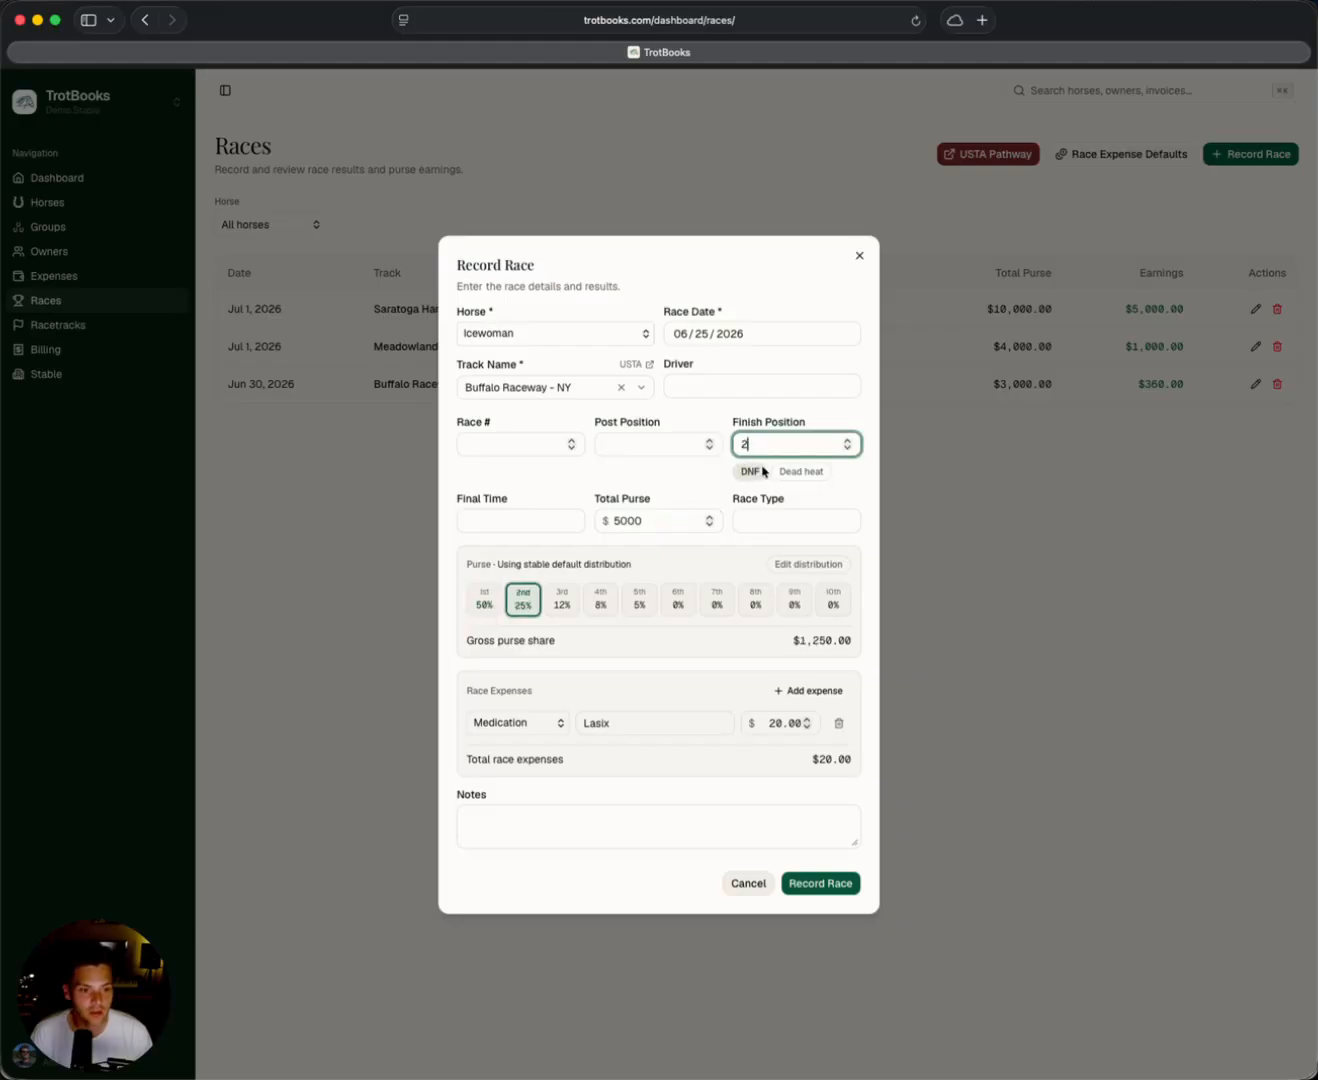
Try the Dead heat and DNF options on the finish, and restore a regular finish position of 2.
click(797, 475)
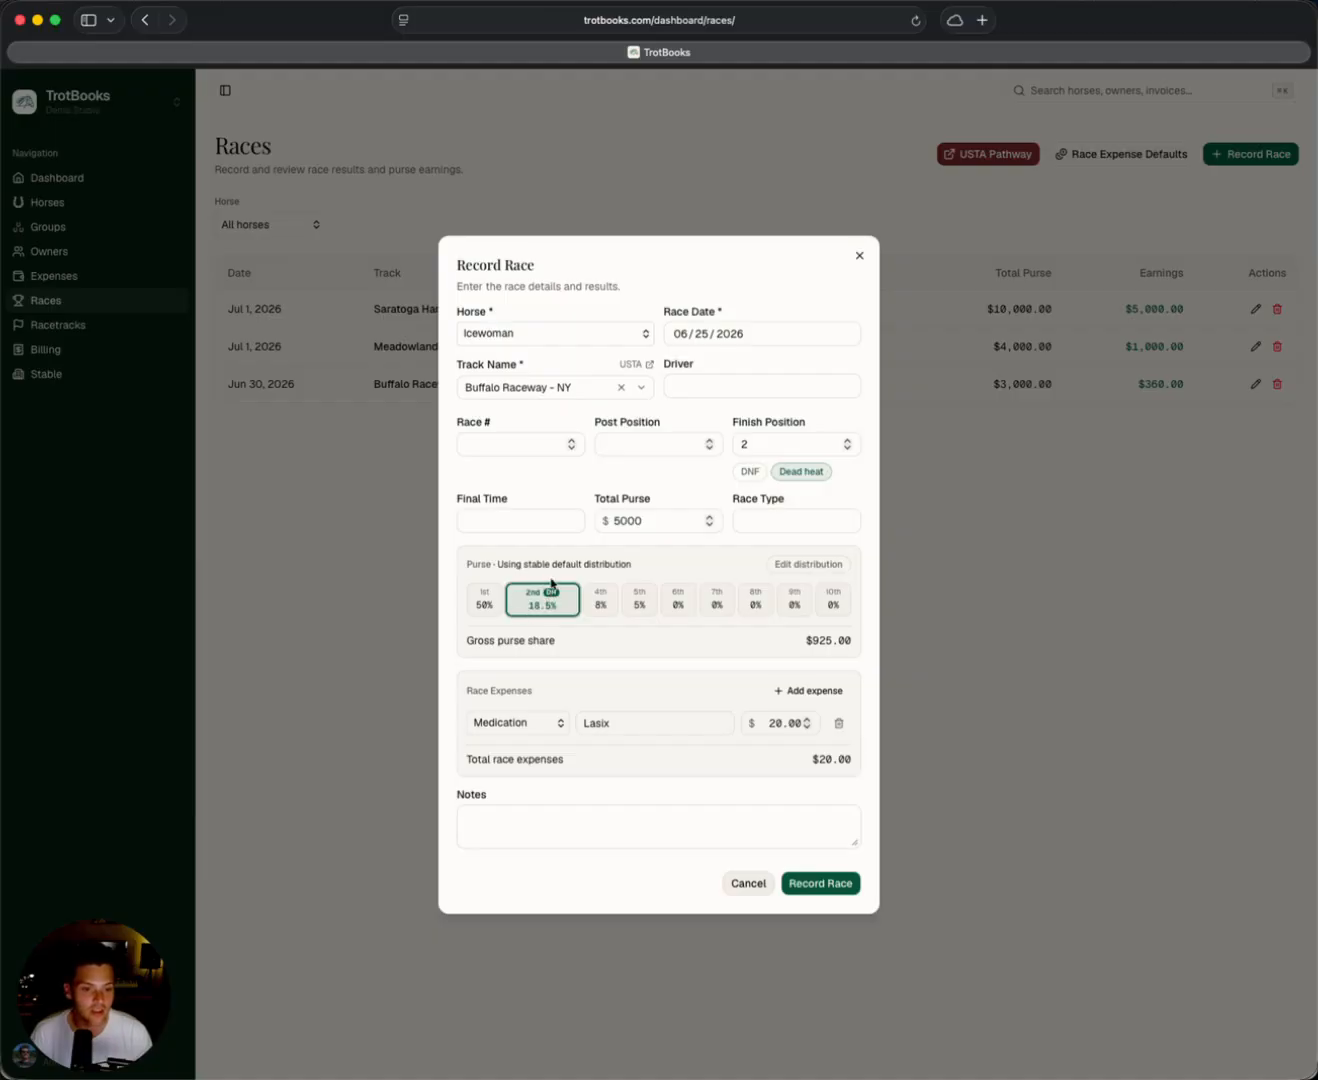
double_click(757, 450)
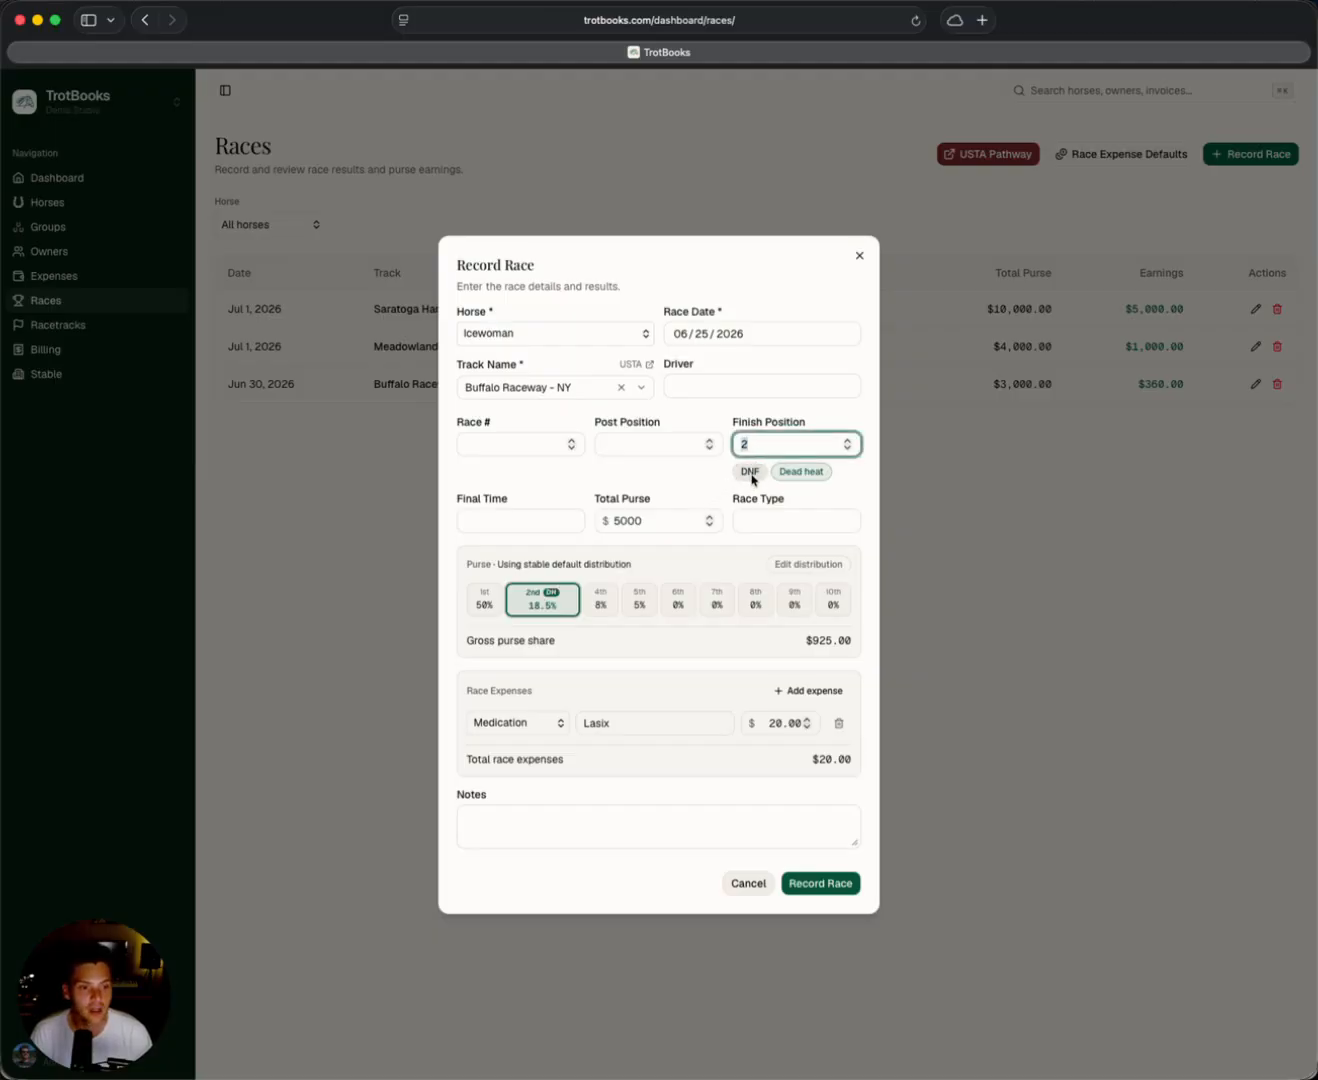
click(752, 476)
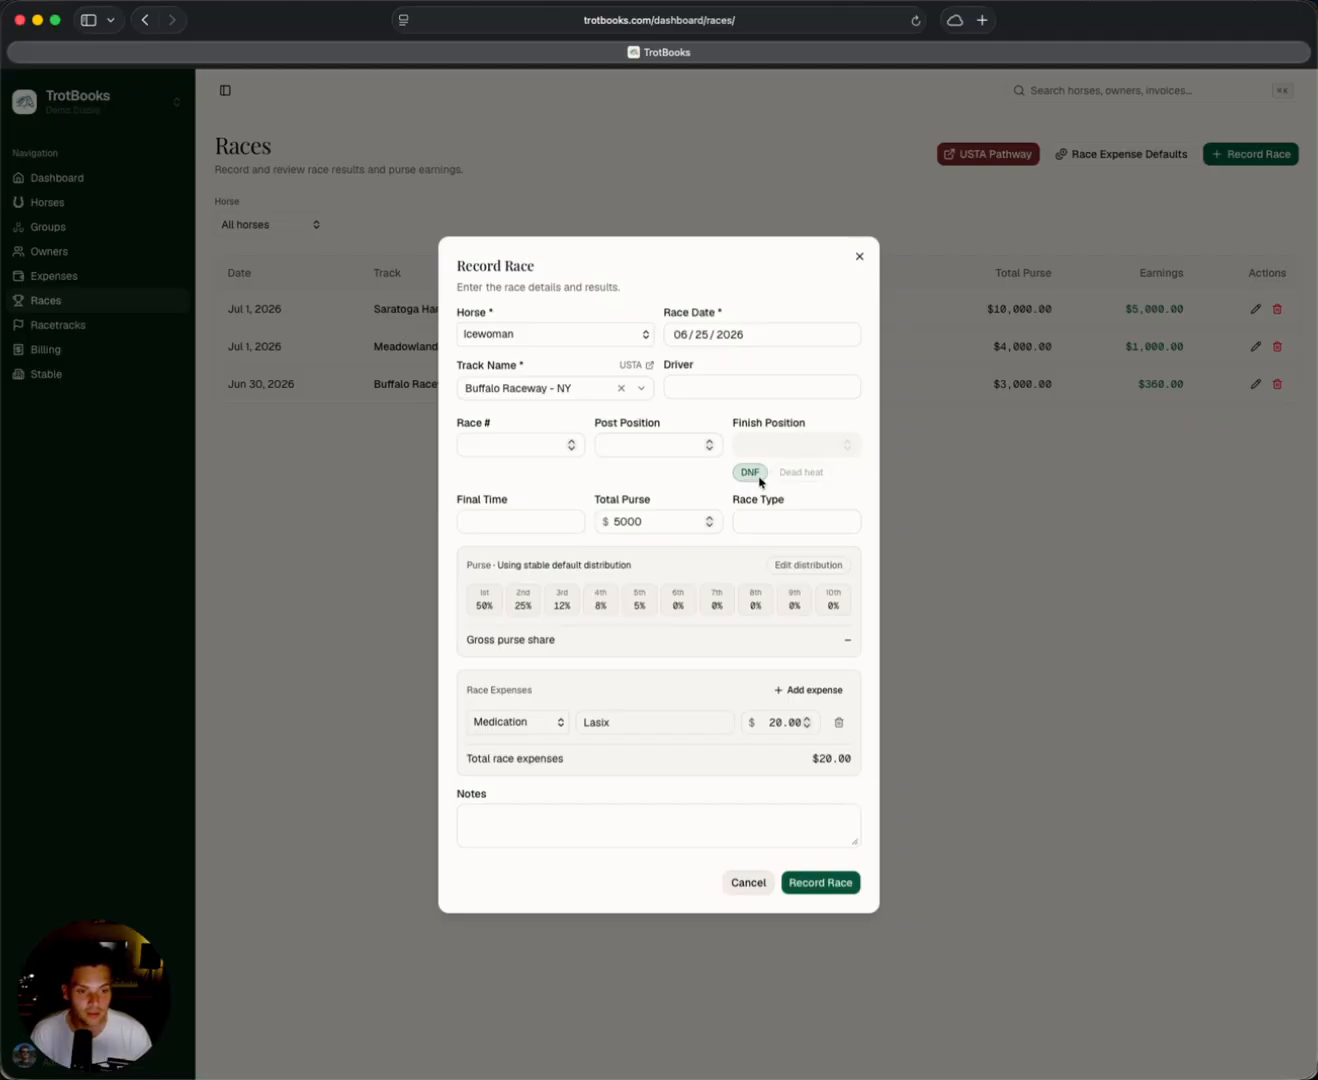
click(750, 472)
click(759, 447)
text(2)
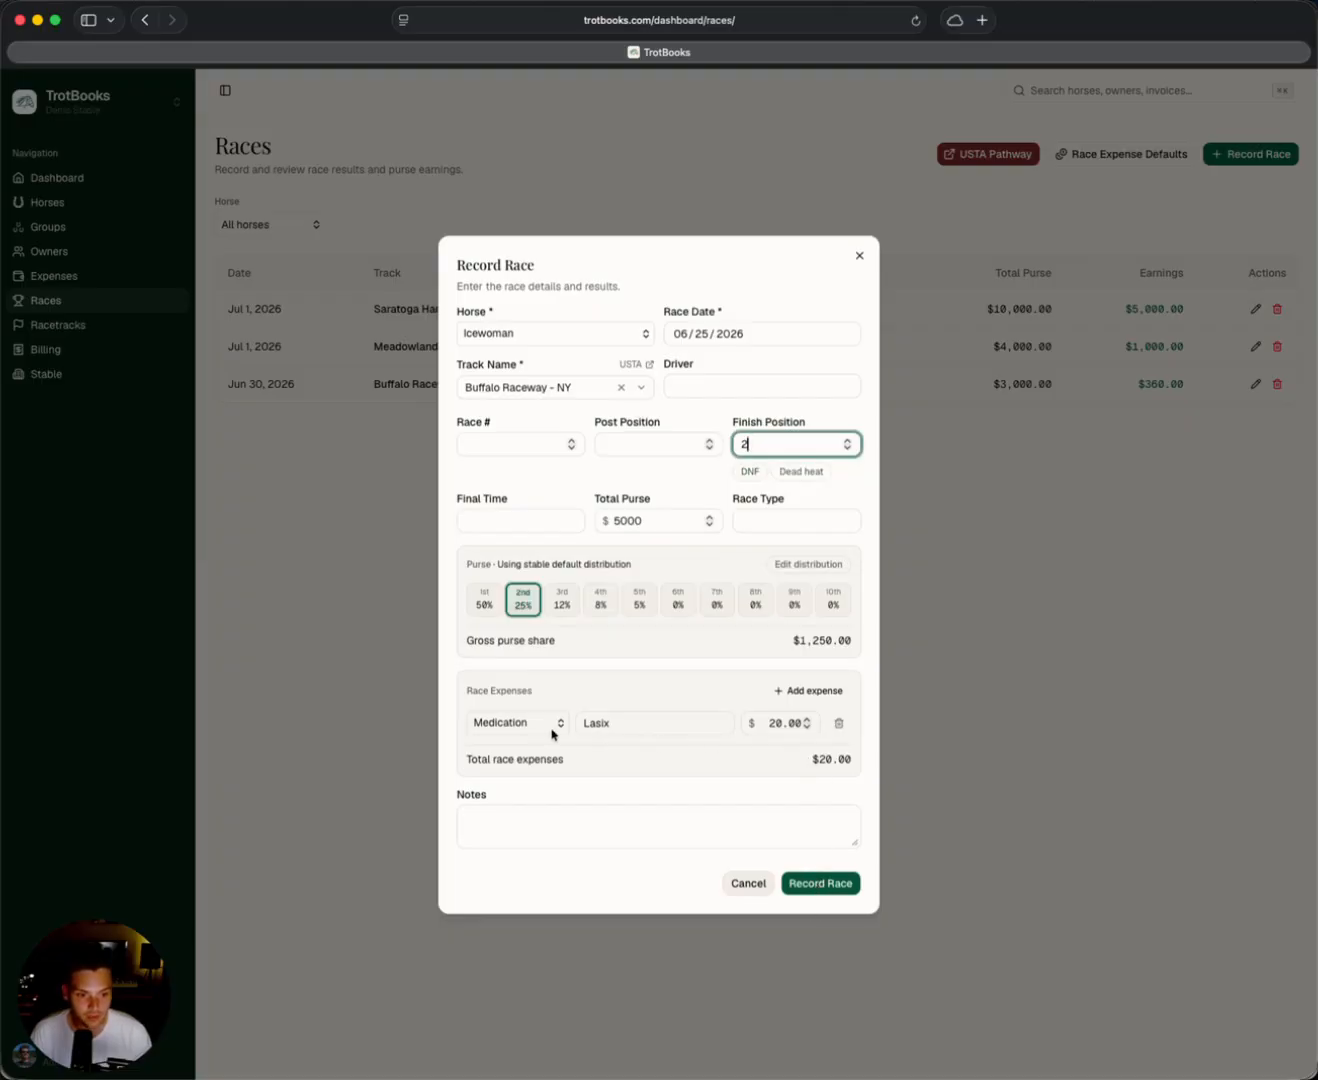
Add a Shipping race expense described as "Shipping" for $100 and save the race record.
click(780, 694)
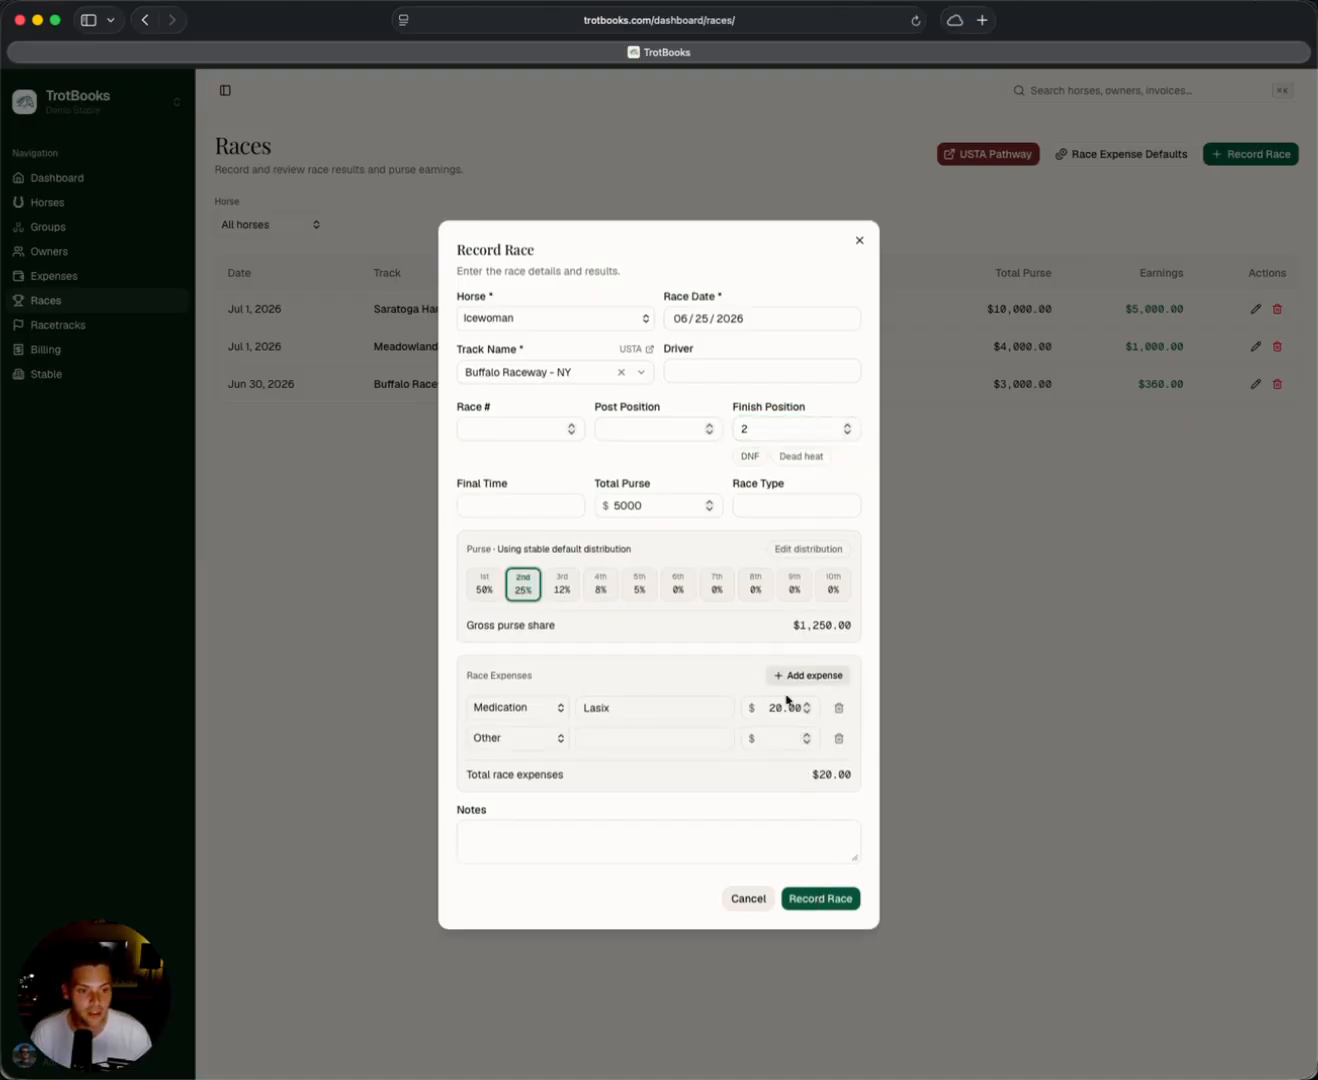
click(540, 743)
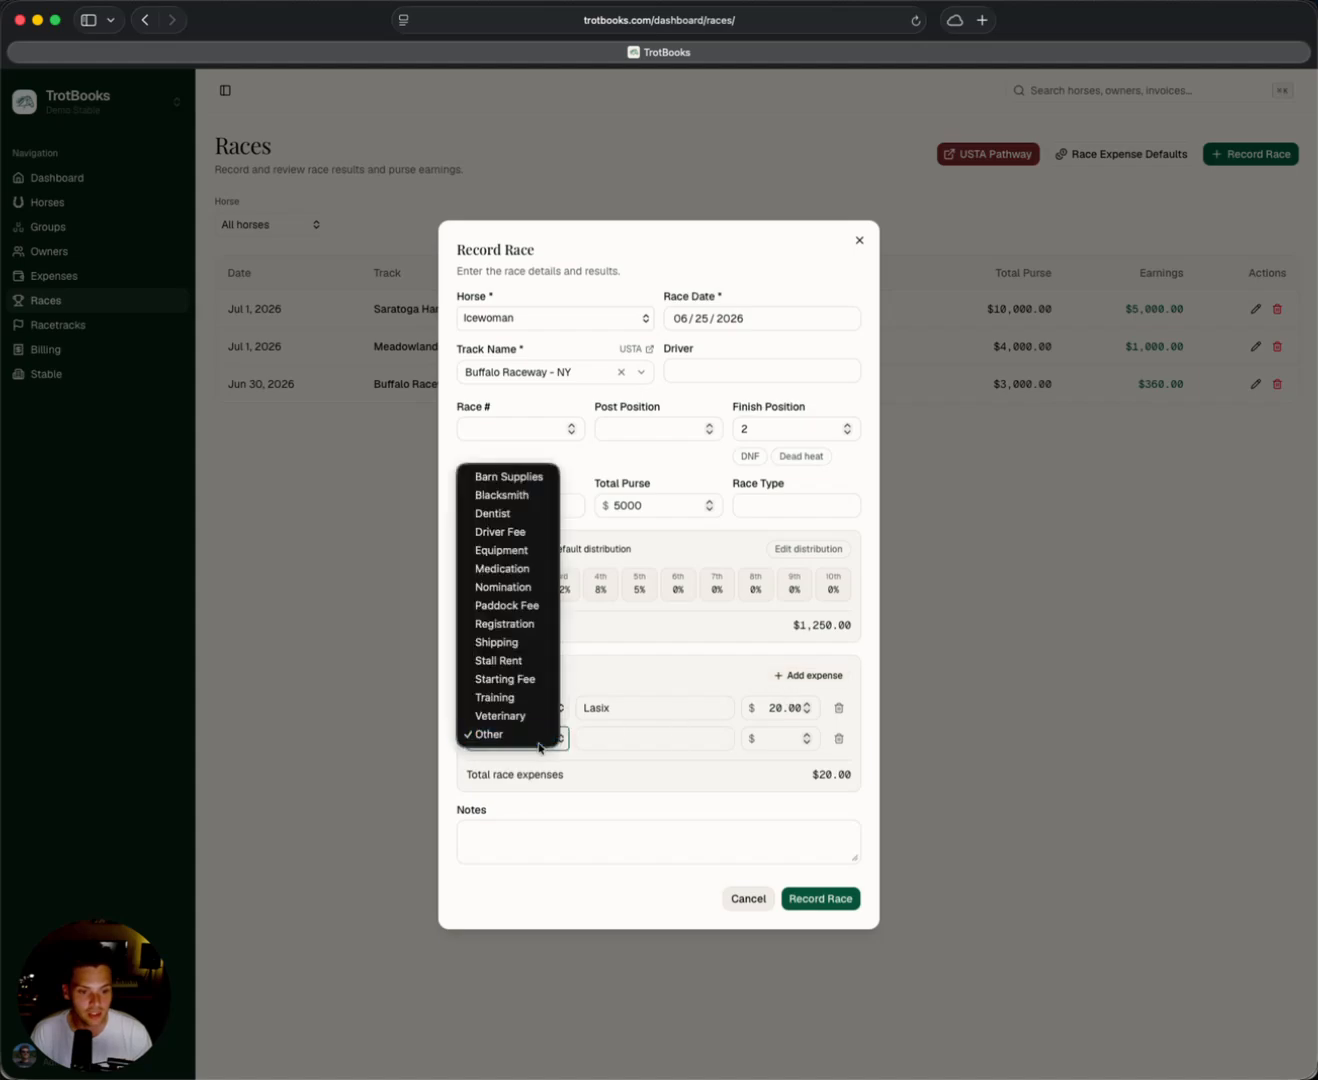
click(509, 643)
click(649, 731)
text(Shipping)
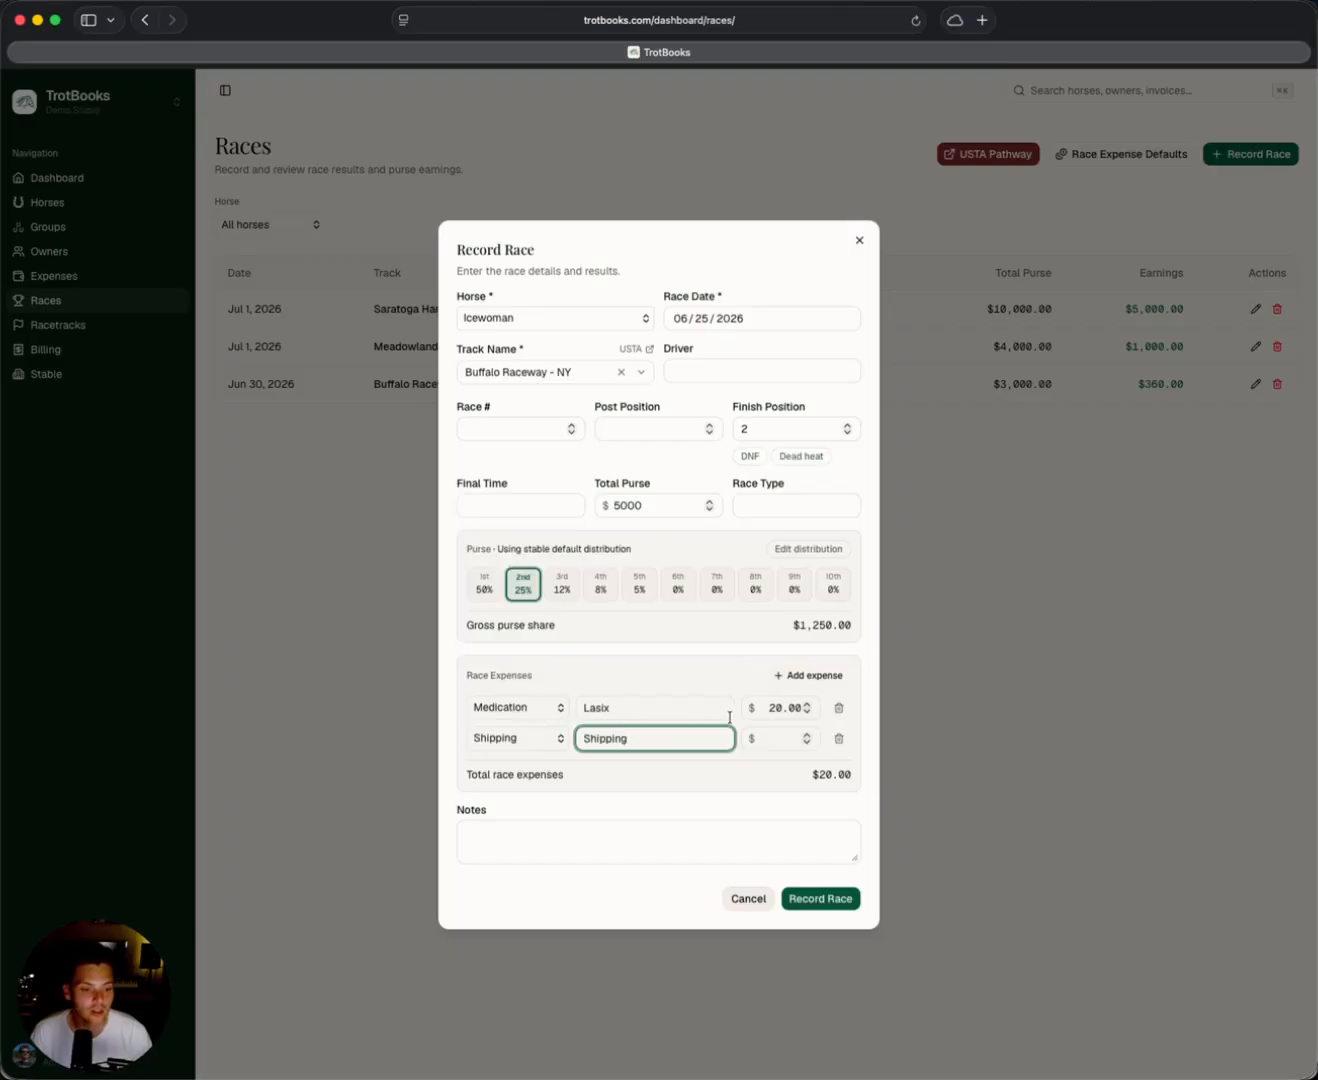
click(790, 738)
text(19)
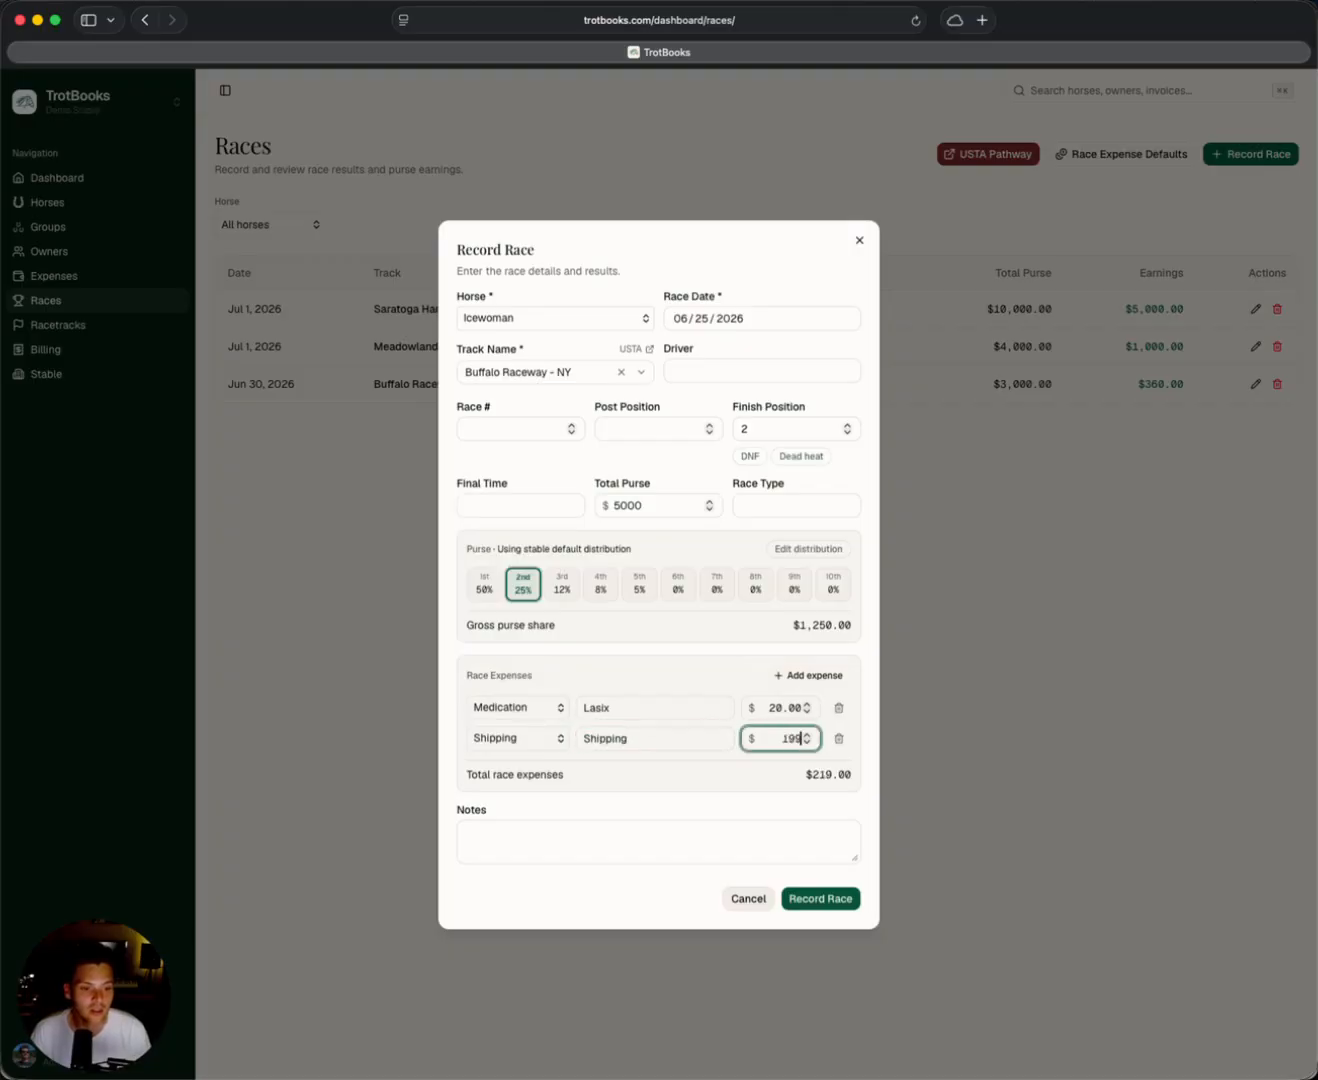
key(BackSpace)
text(00)
click(819, 898)
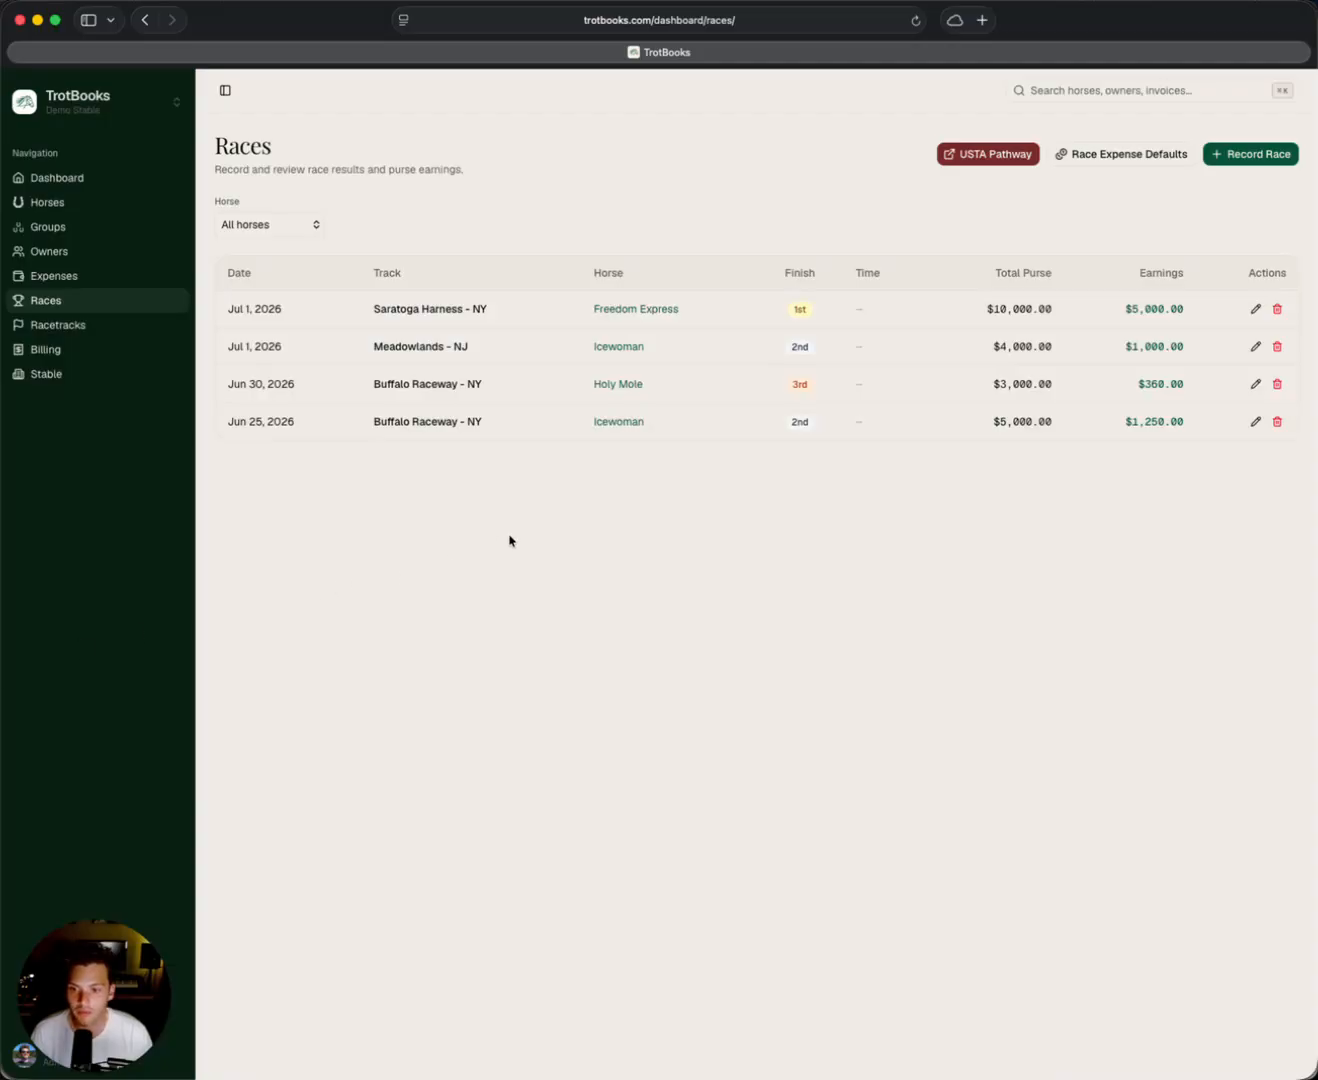
click(603, 424)
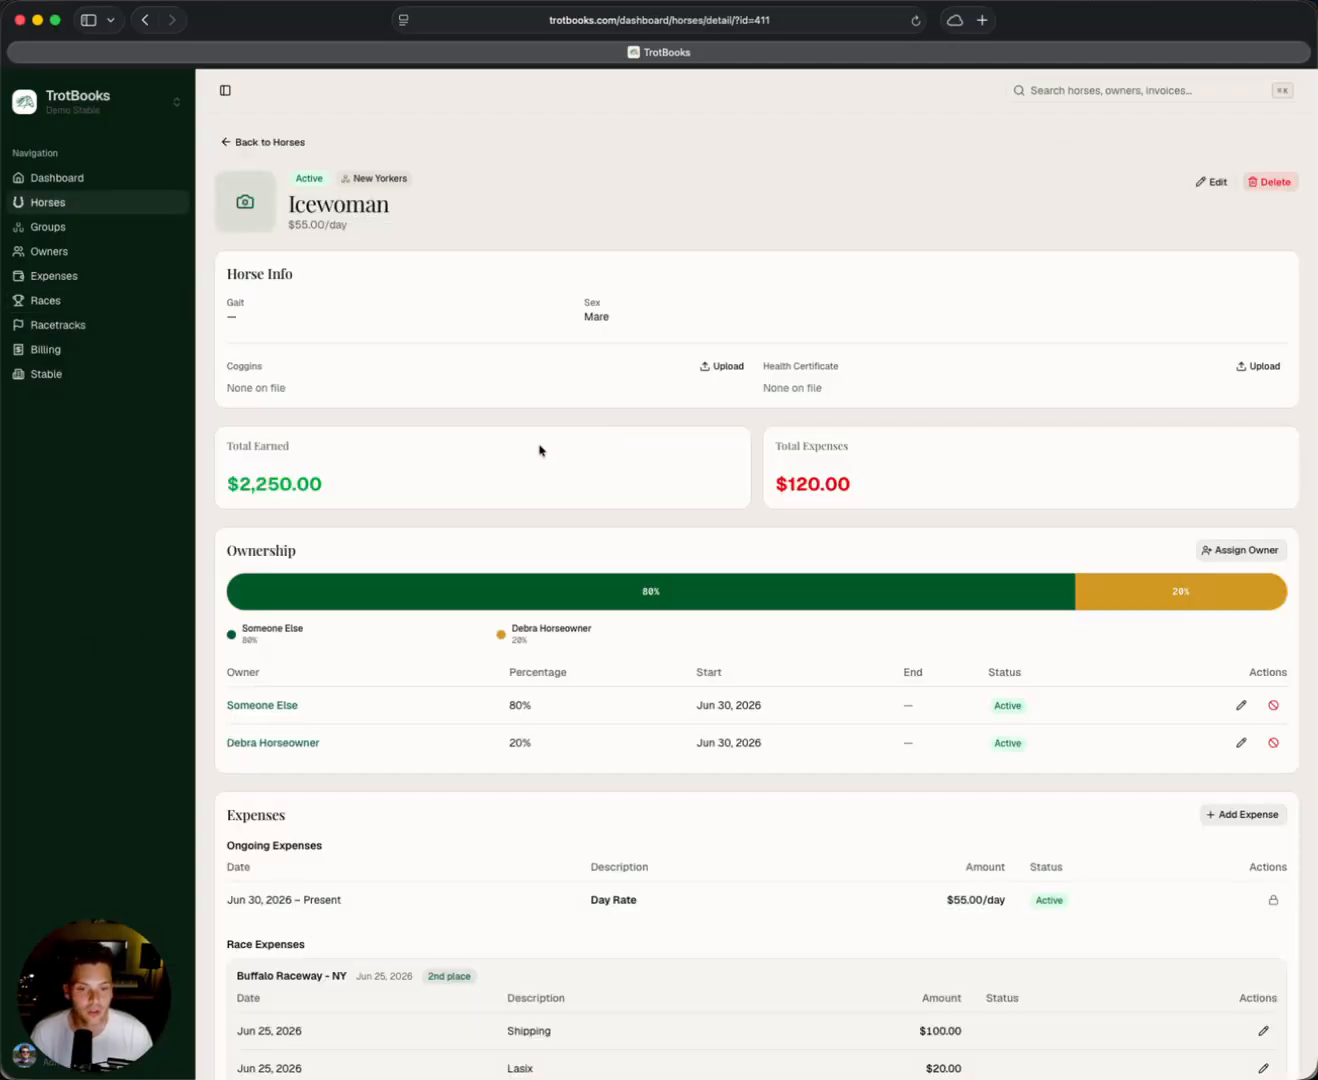
scroll(553, 291, down, 5)
scroll(571, 316, down, 6)
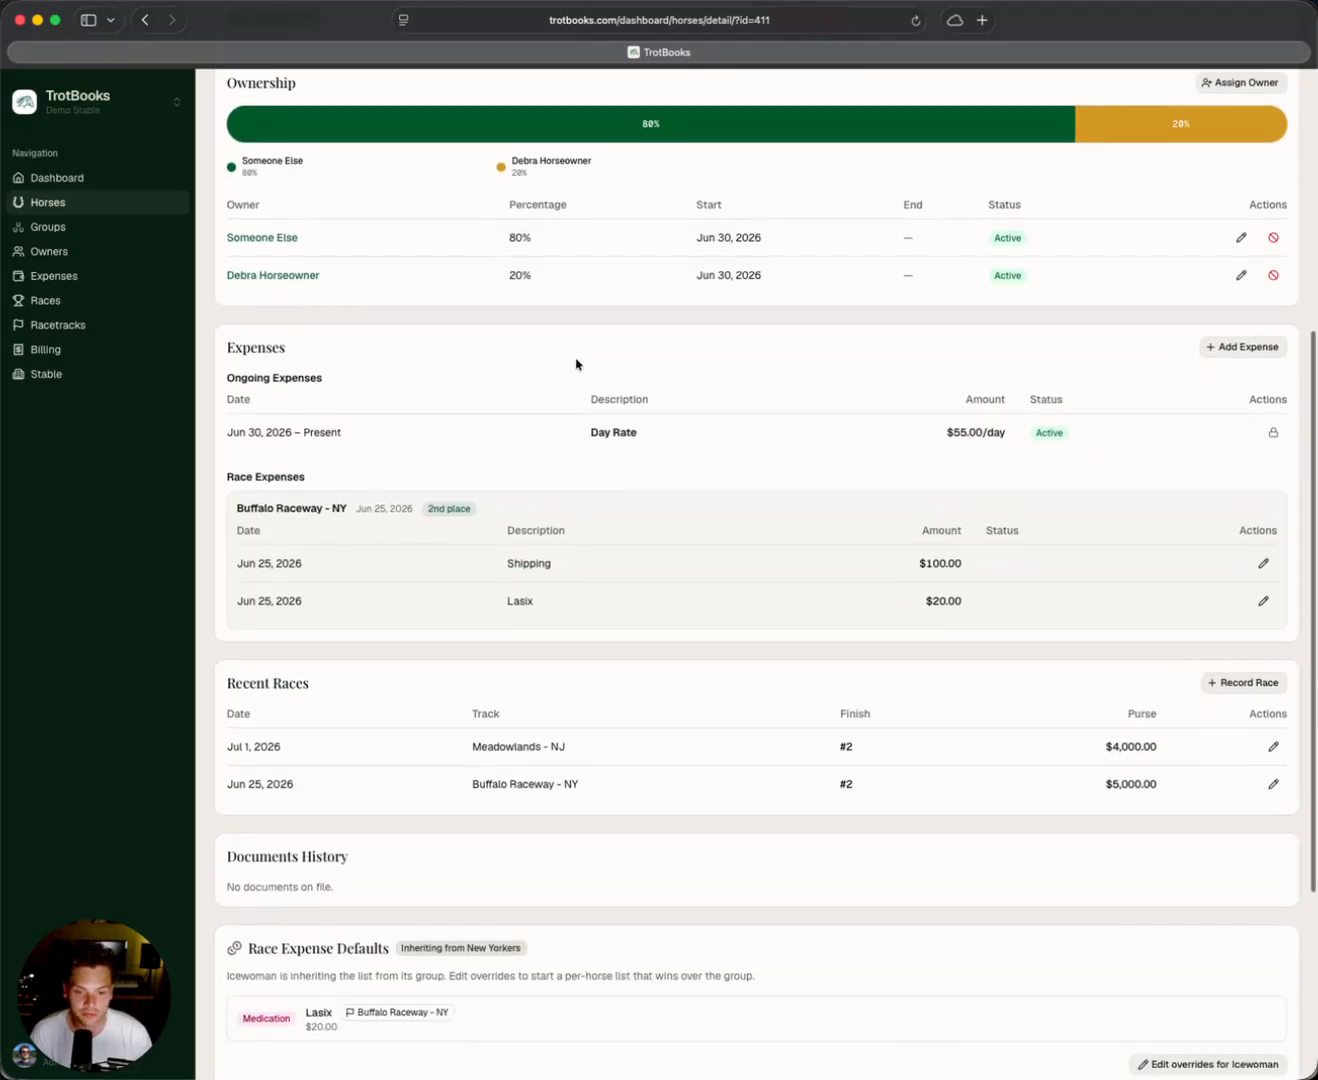
scroll(599, 476, up, 2)
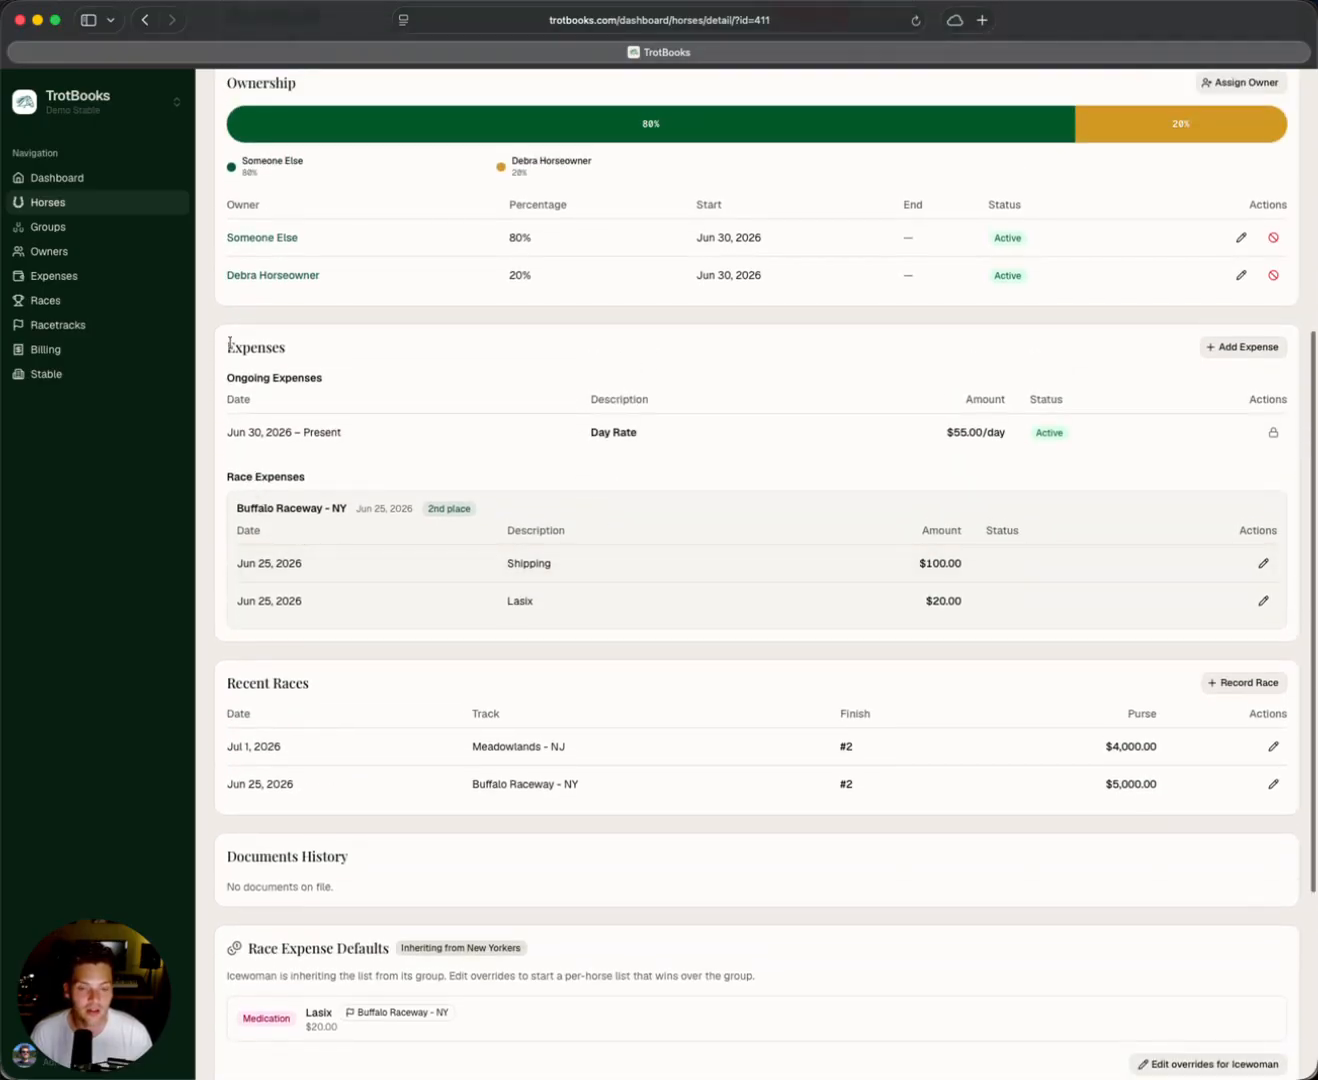
double_click(230, 346)
click(282, 480)
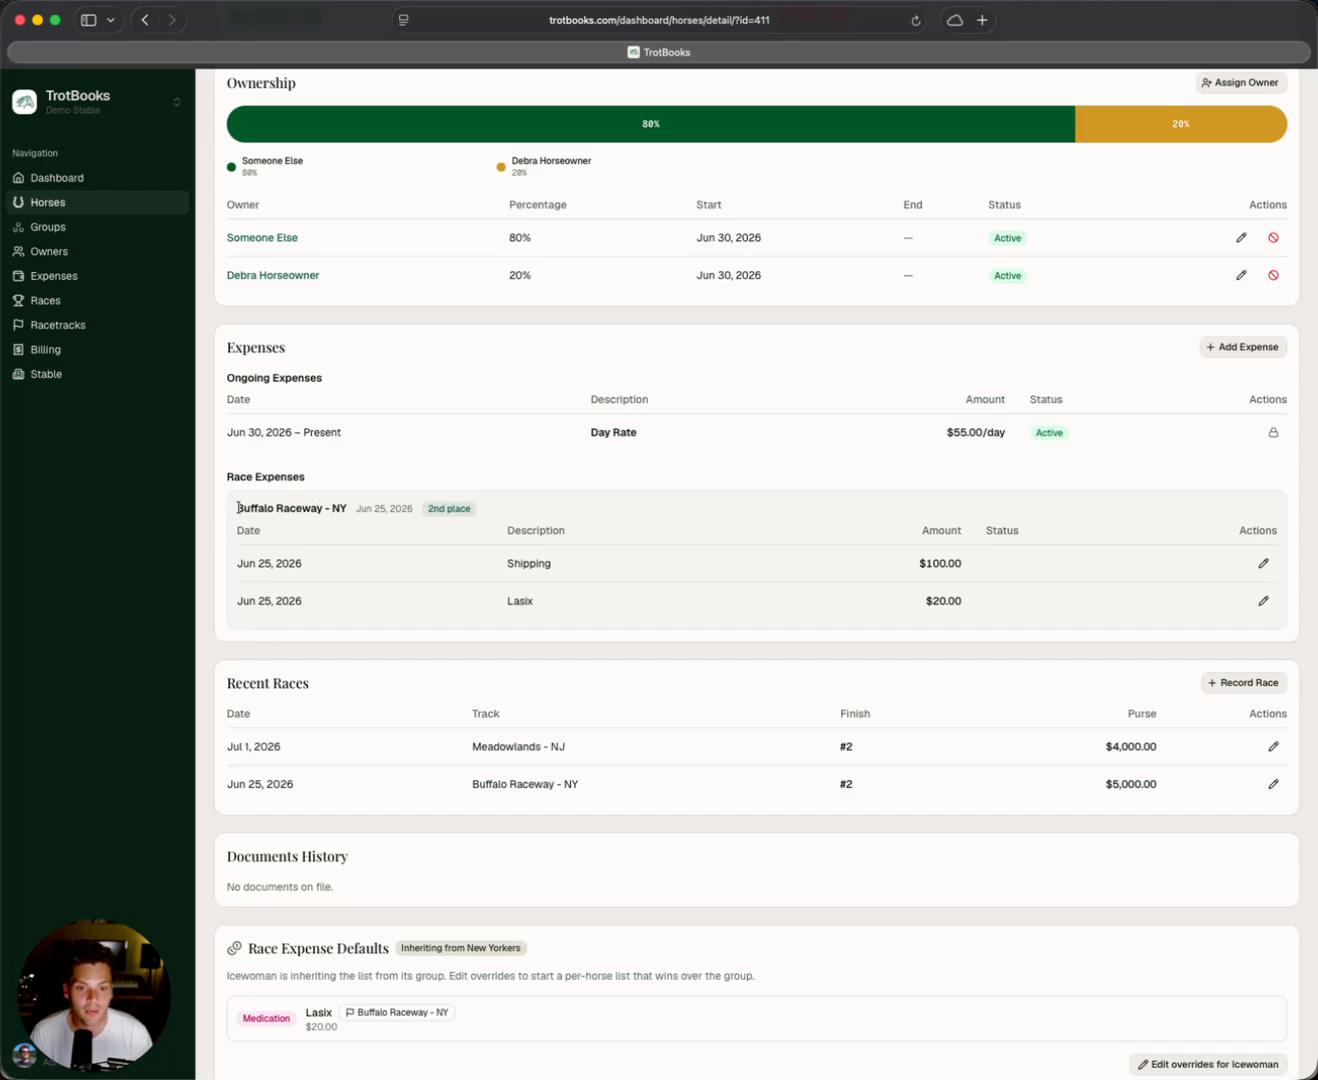
drag(314, 493, 350, 501)
click(456, 510)
triple_click(388, 511)
click(387, 510)
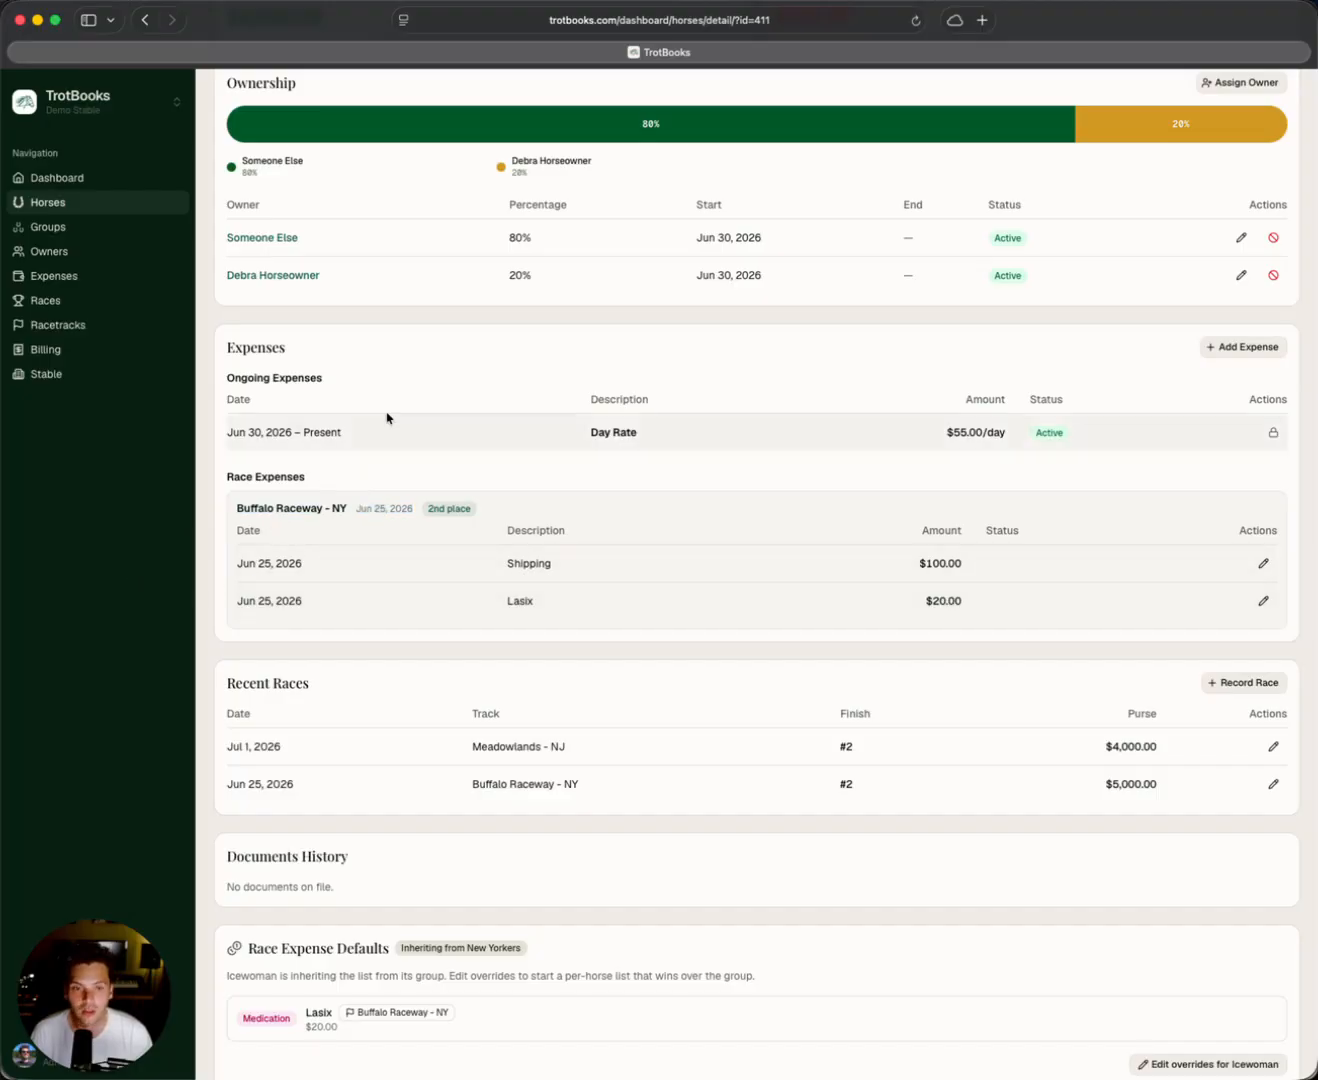
scroll(371, 420, up, 5)
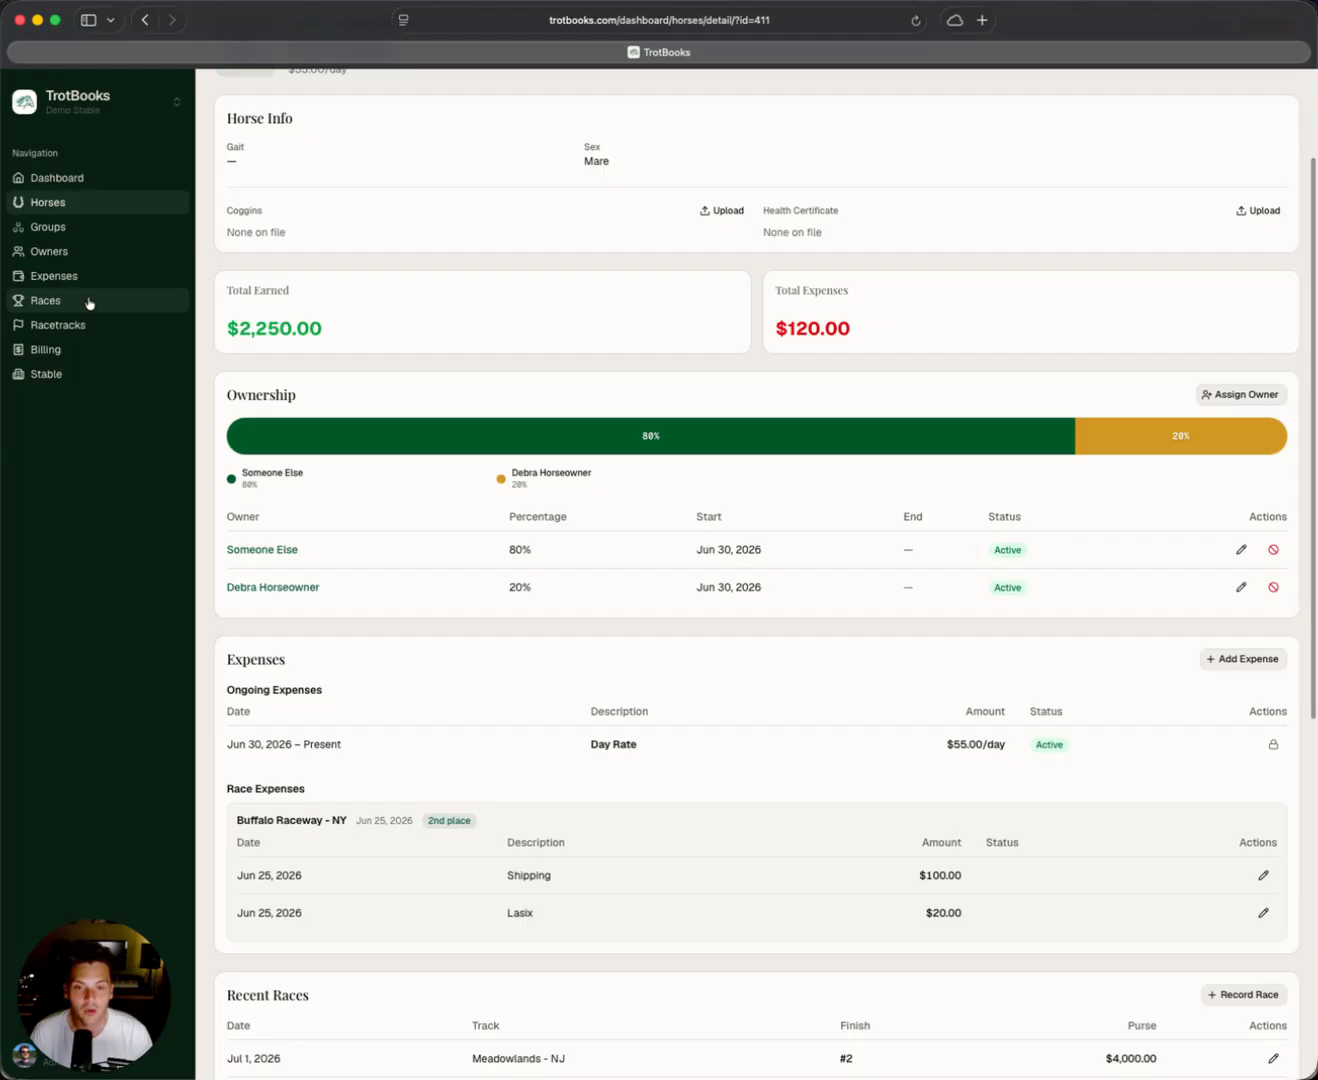
Start another race record for Freedom Express at Meadowlands - NJ.
click(88, 303)
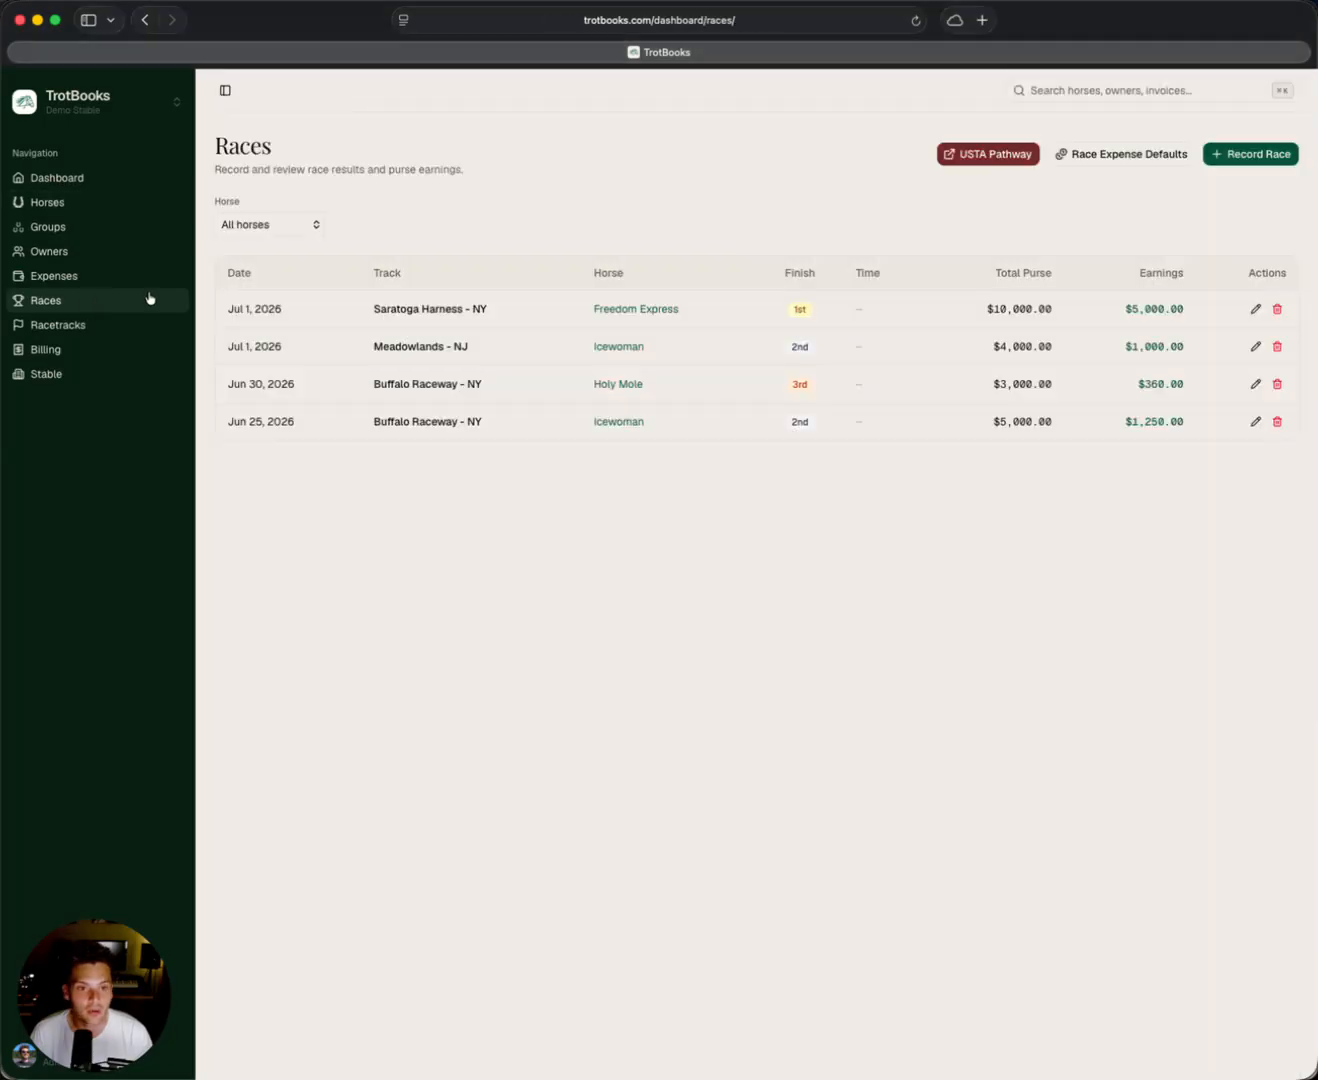
click(1254, 158)
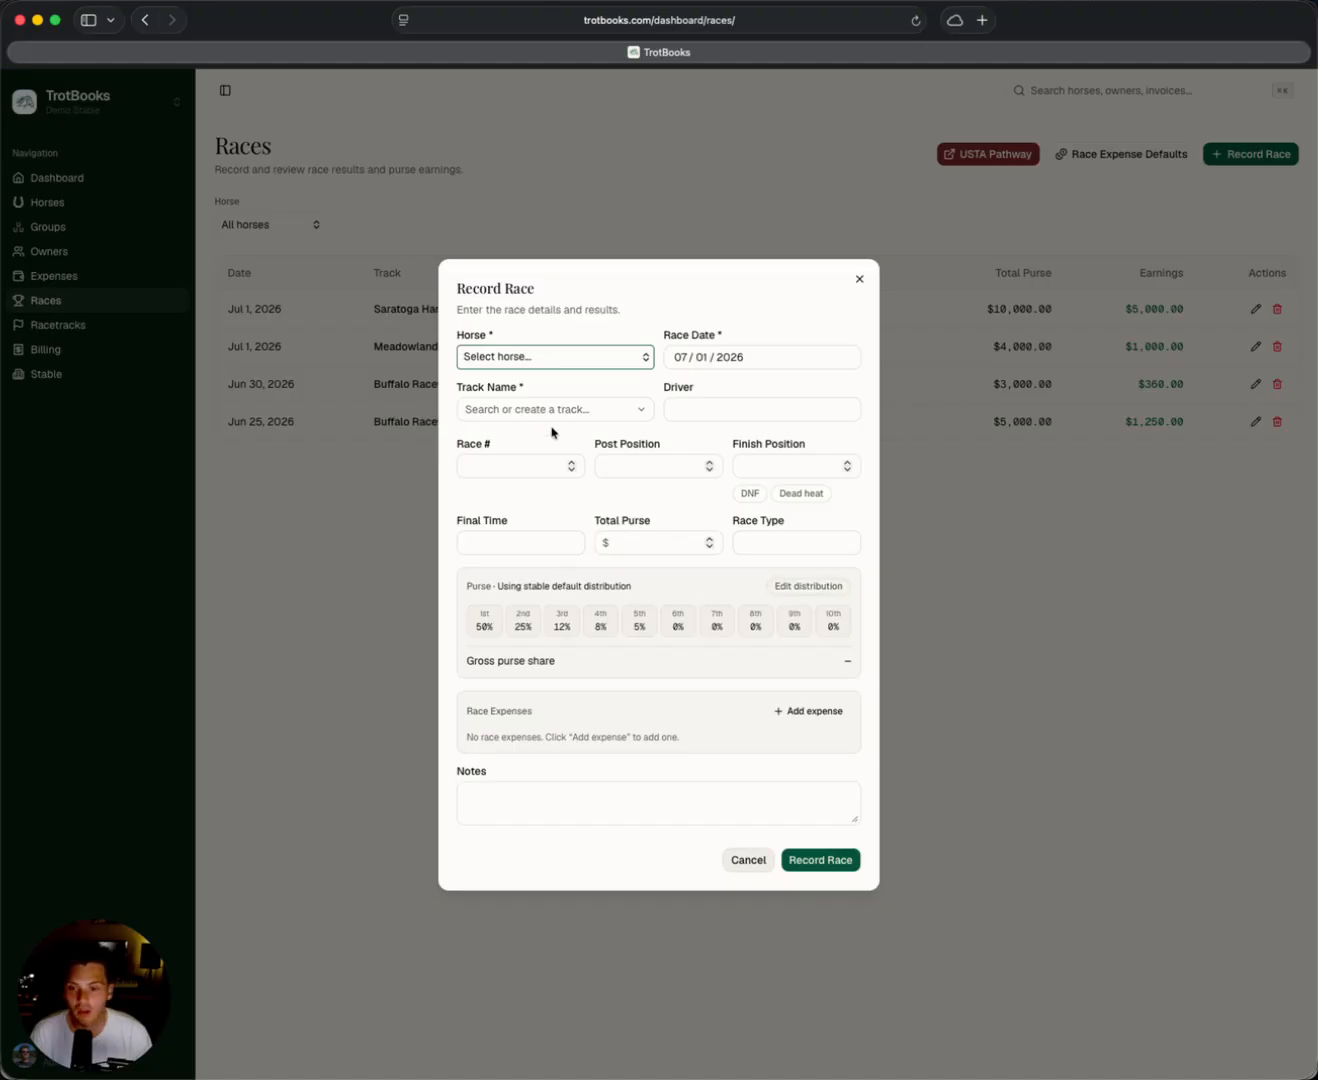
click(544, 355)
key(Escape)
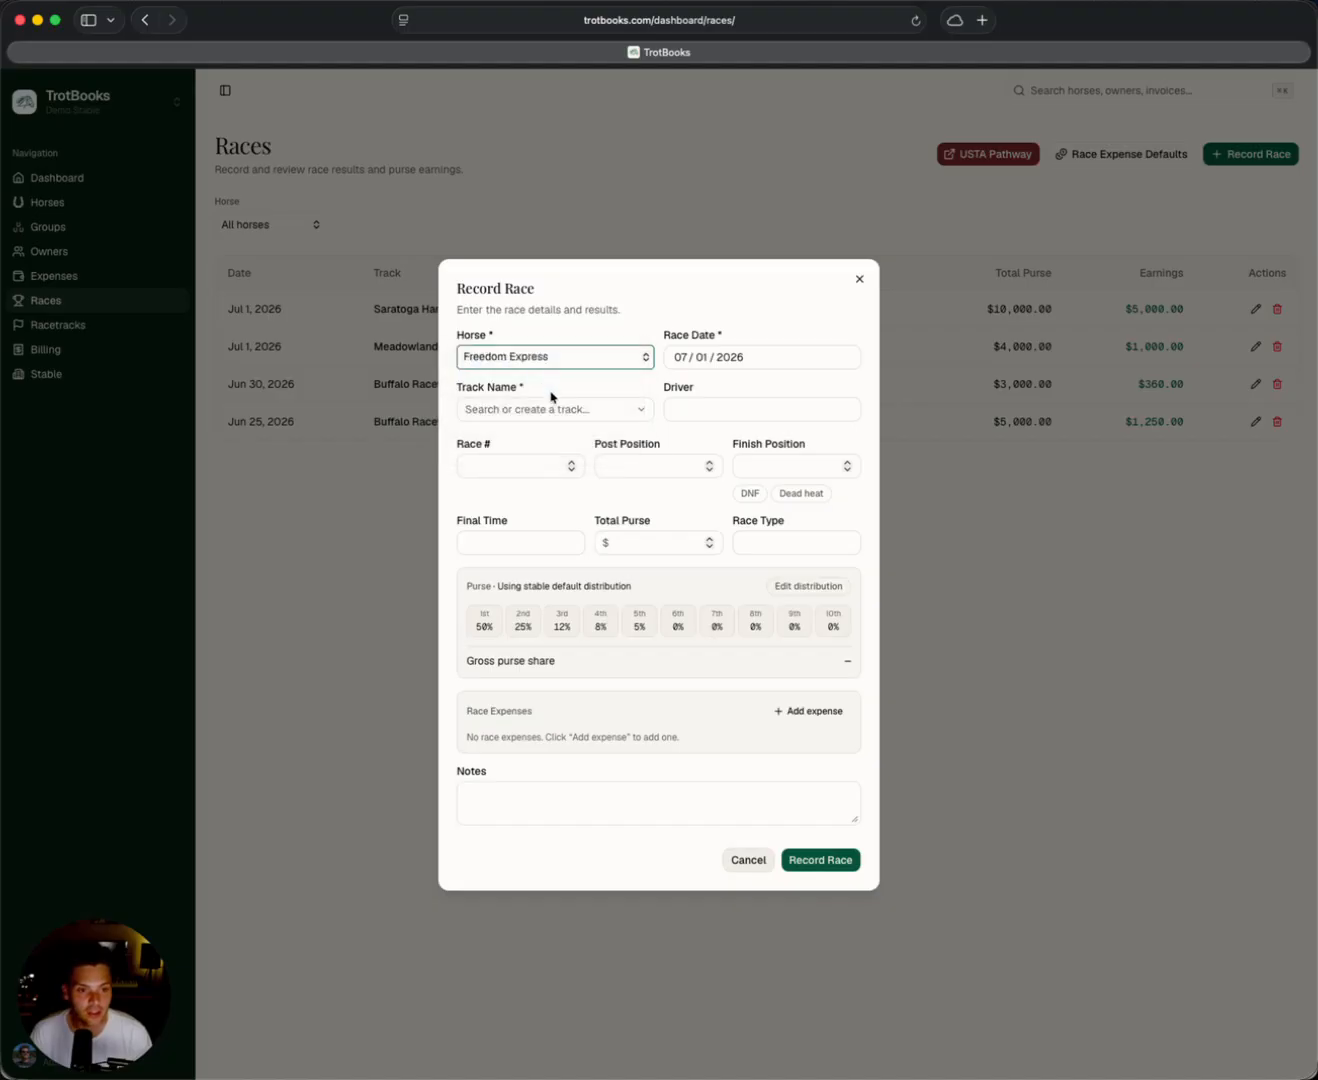
click(551, 407)
scroll(560, 530, down, 3)
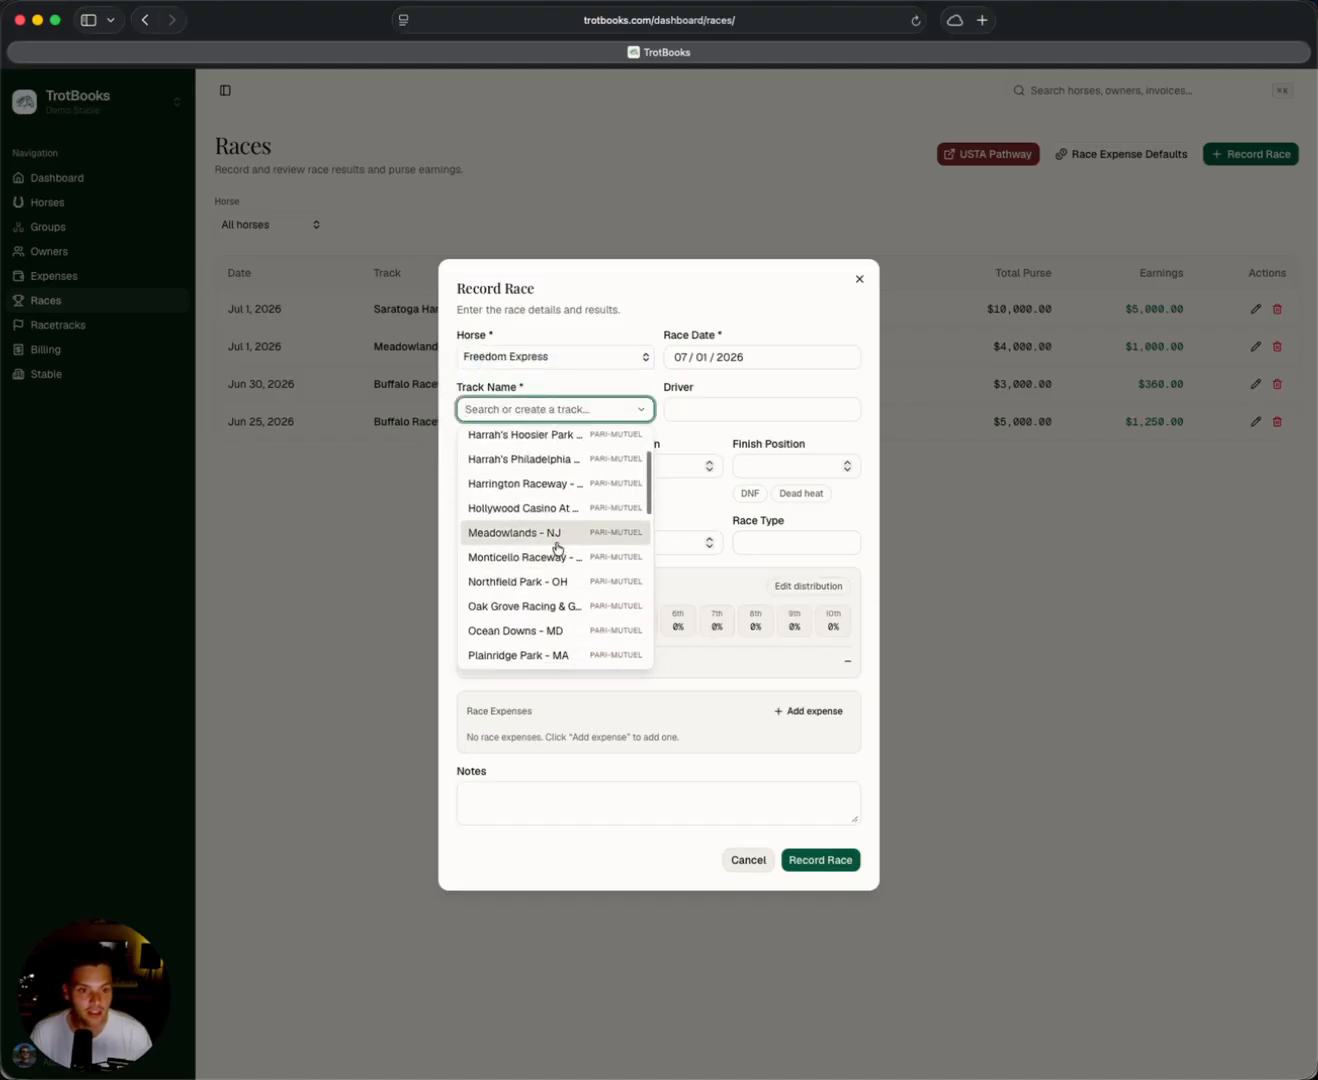
click(556, 537)
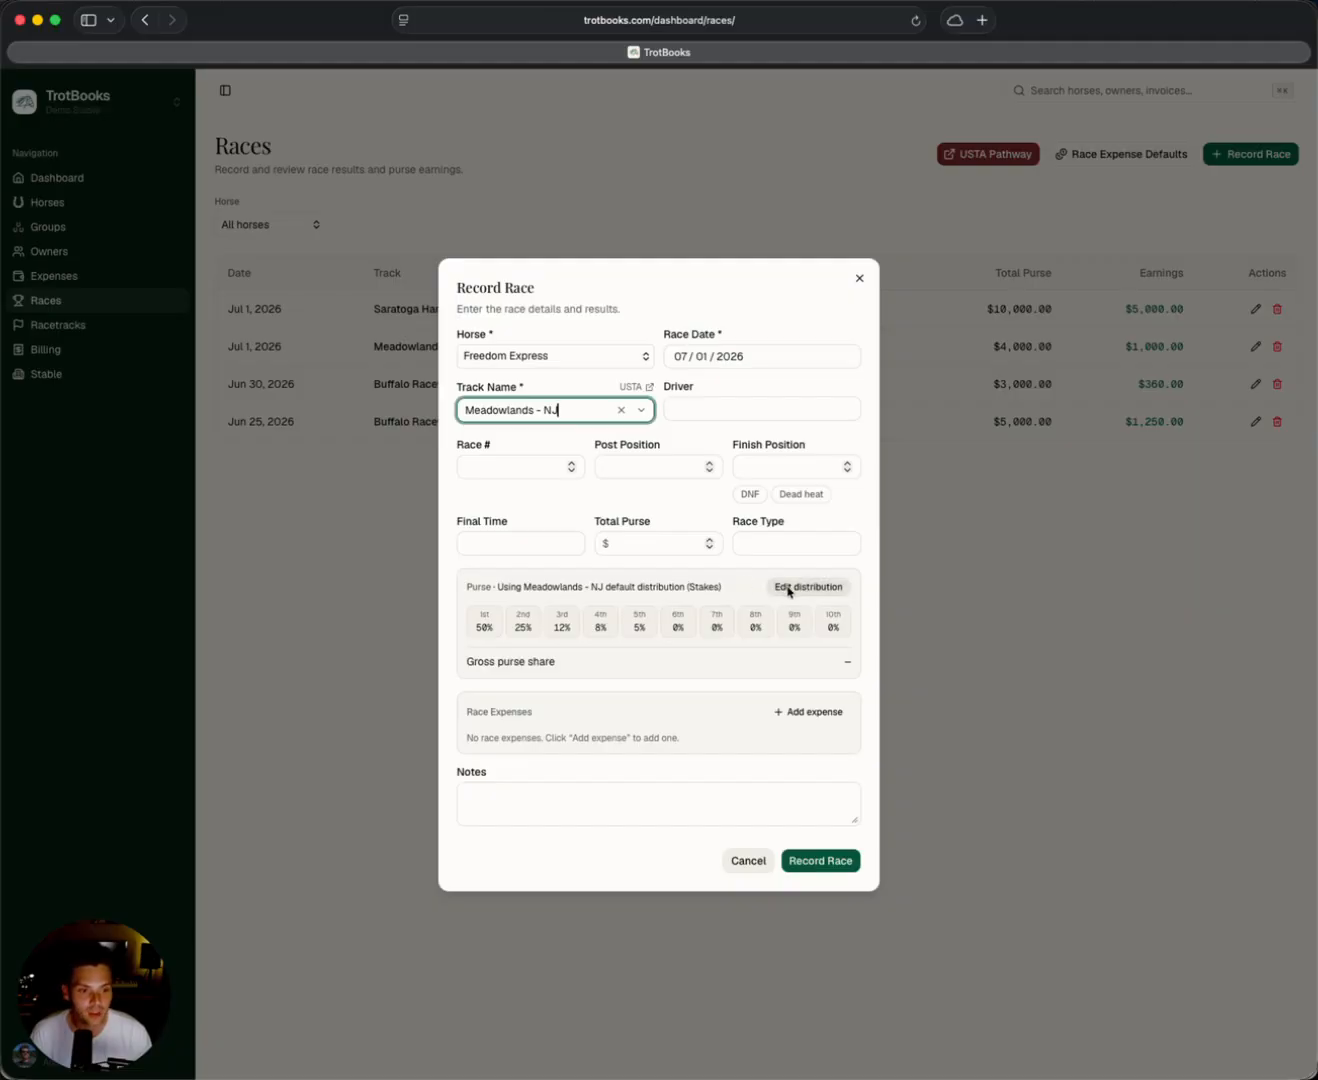
Override the race's purse distribution with Overnight 8-Horse Field, and close the race form without saving.
double_click(710, 591)
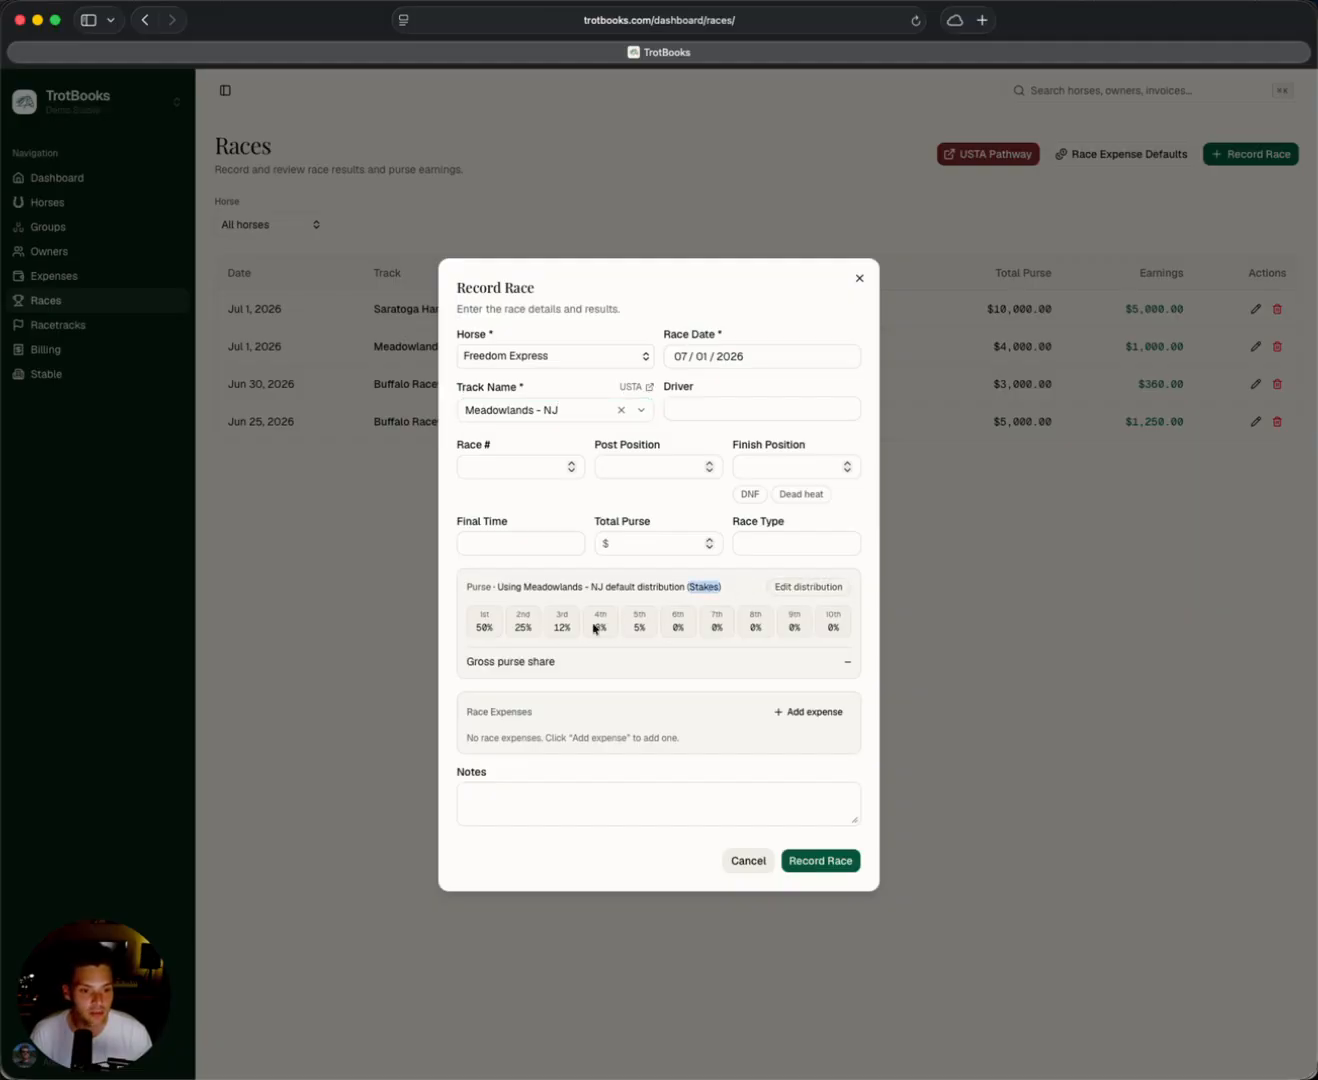
click(707, 589)
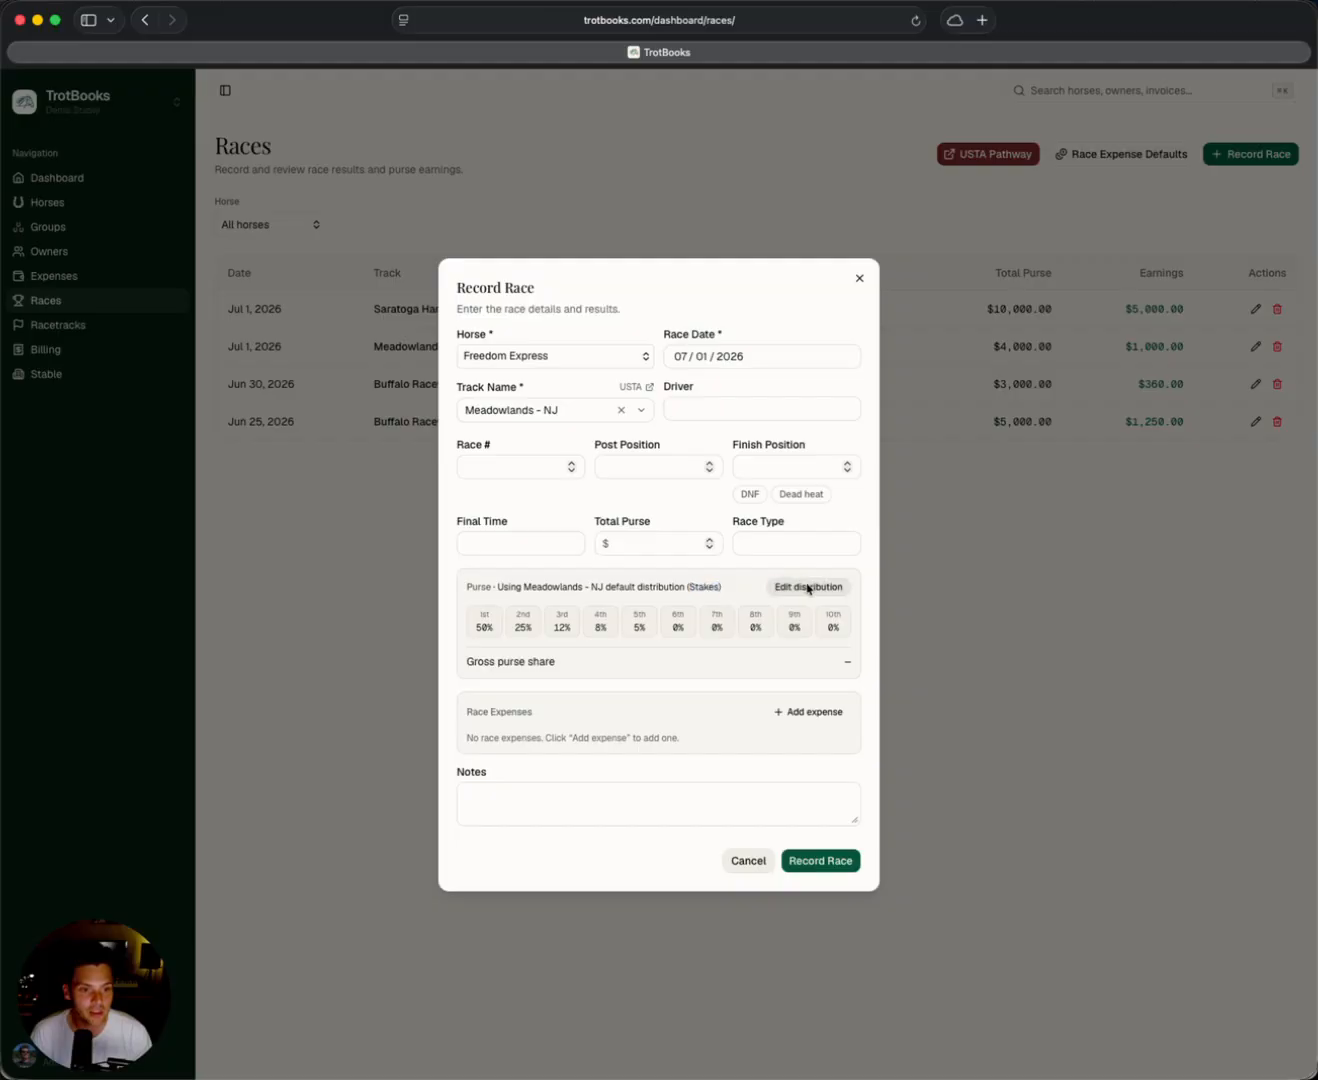
click(807, 587)
click(666, 603)
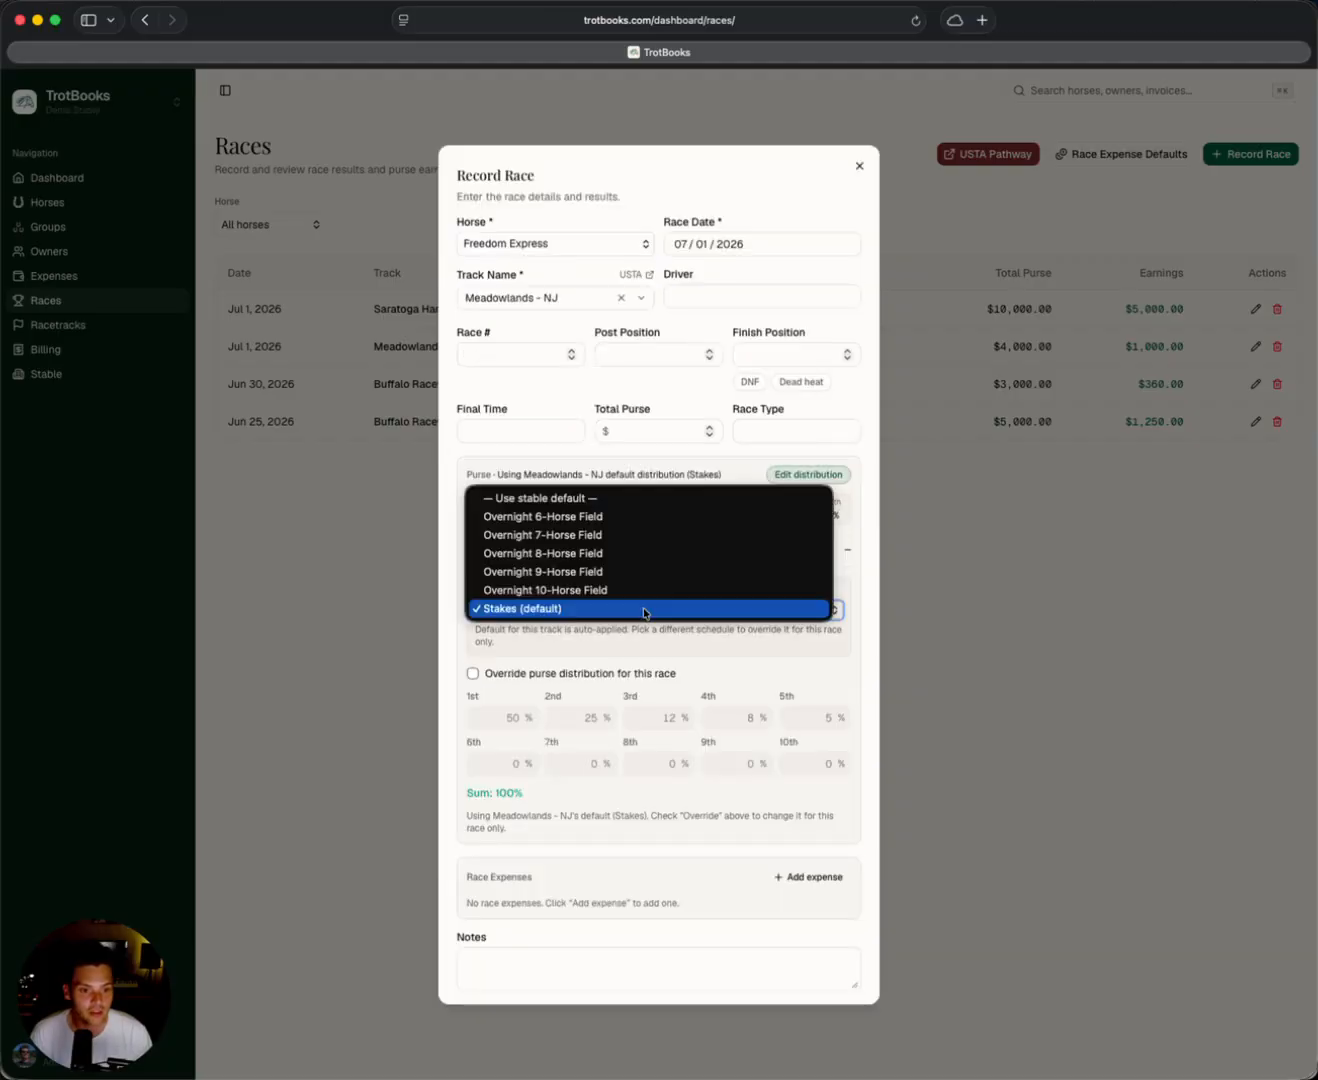
click(626, 553)
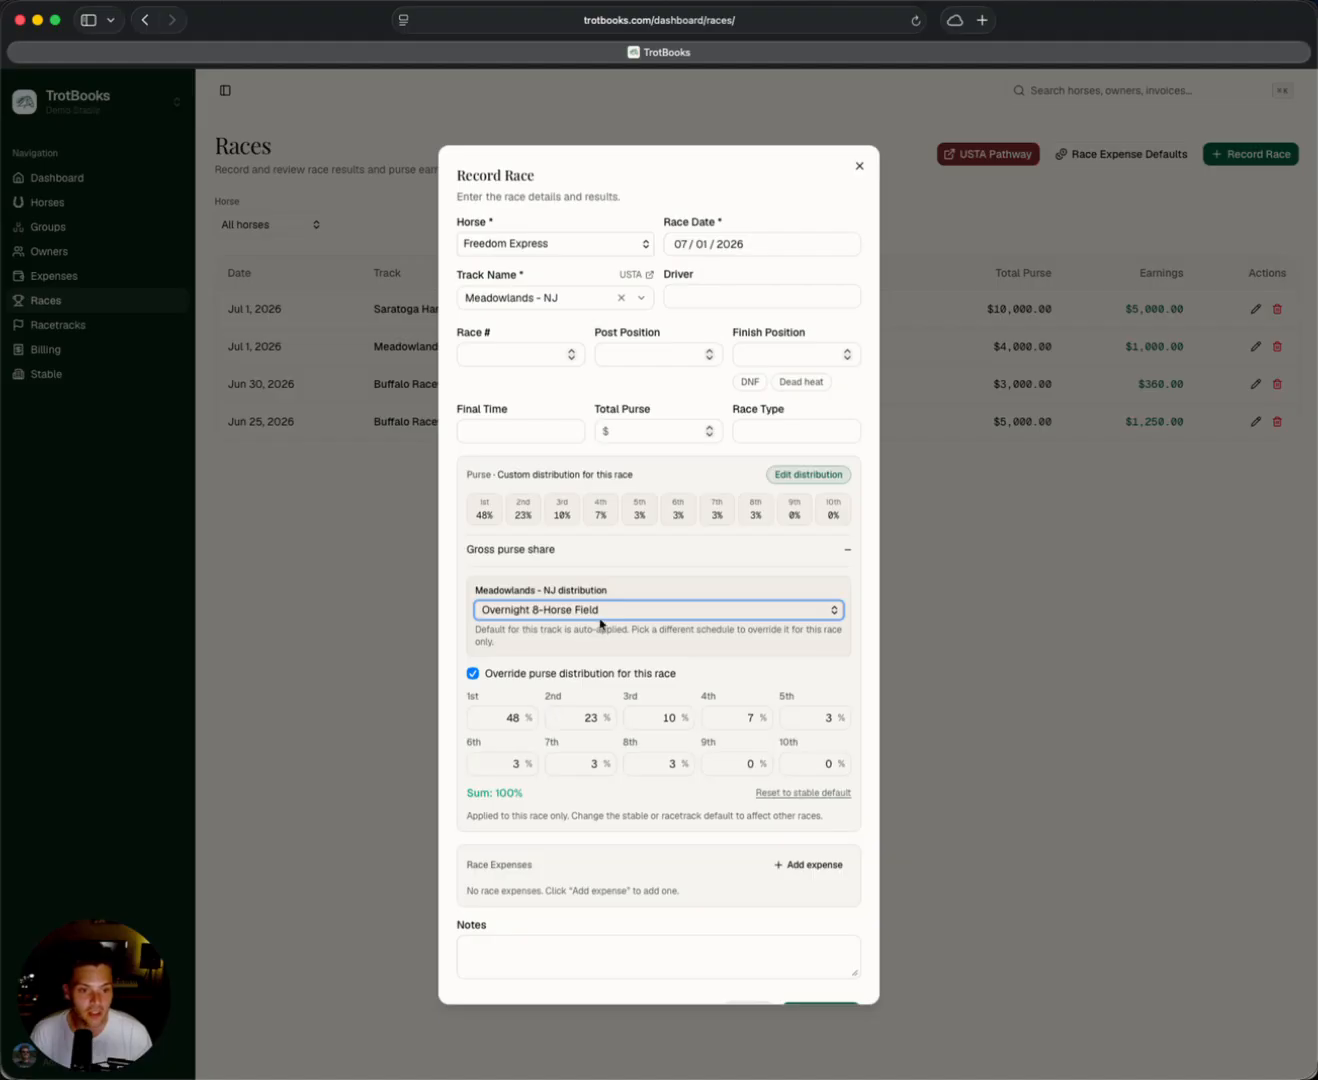
click(858, 166)
Open the Meadowlands - NJ racetrack and review its named purse distributions.
click(133, 328)
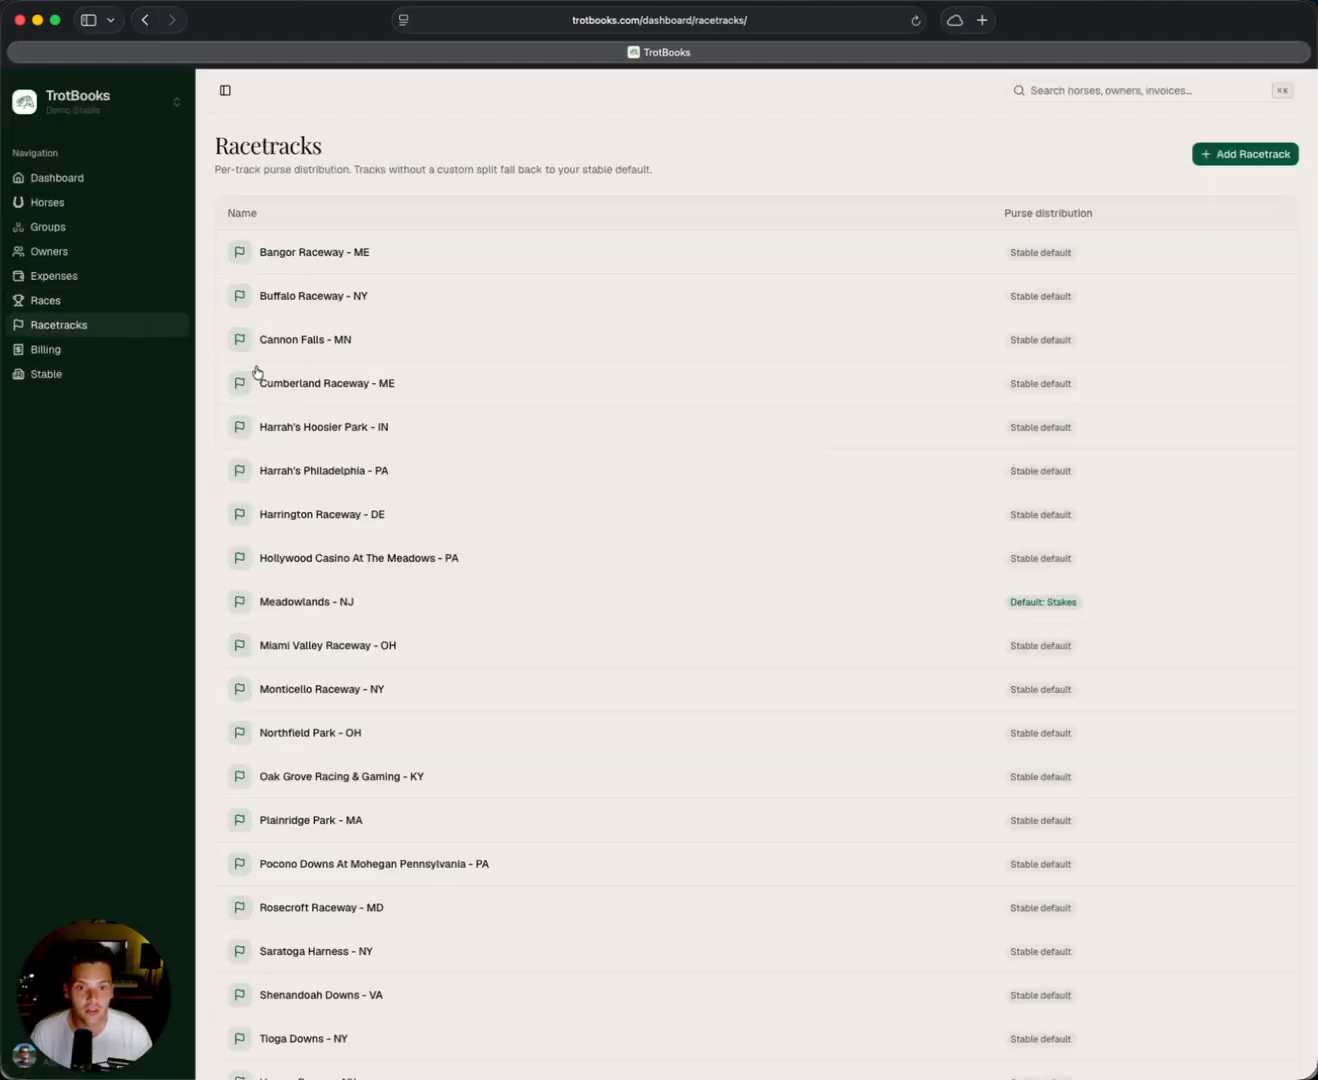
click(360, 615)
scroll(421, 568, down, 10)
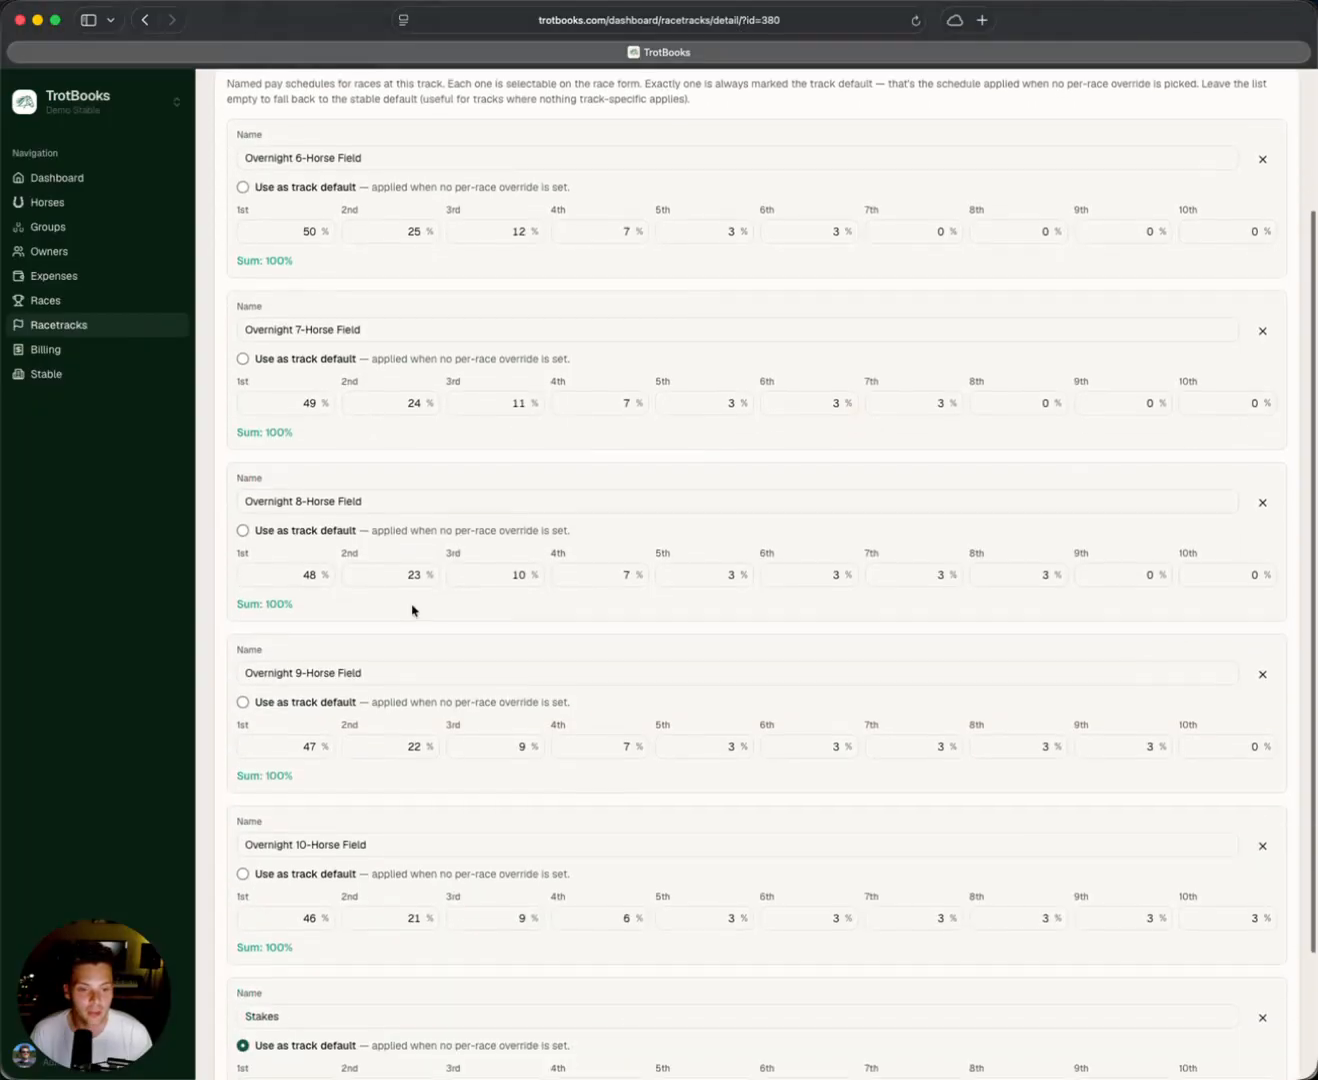
scroll(485, 845, up, 10)
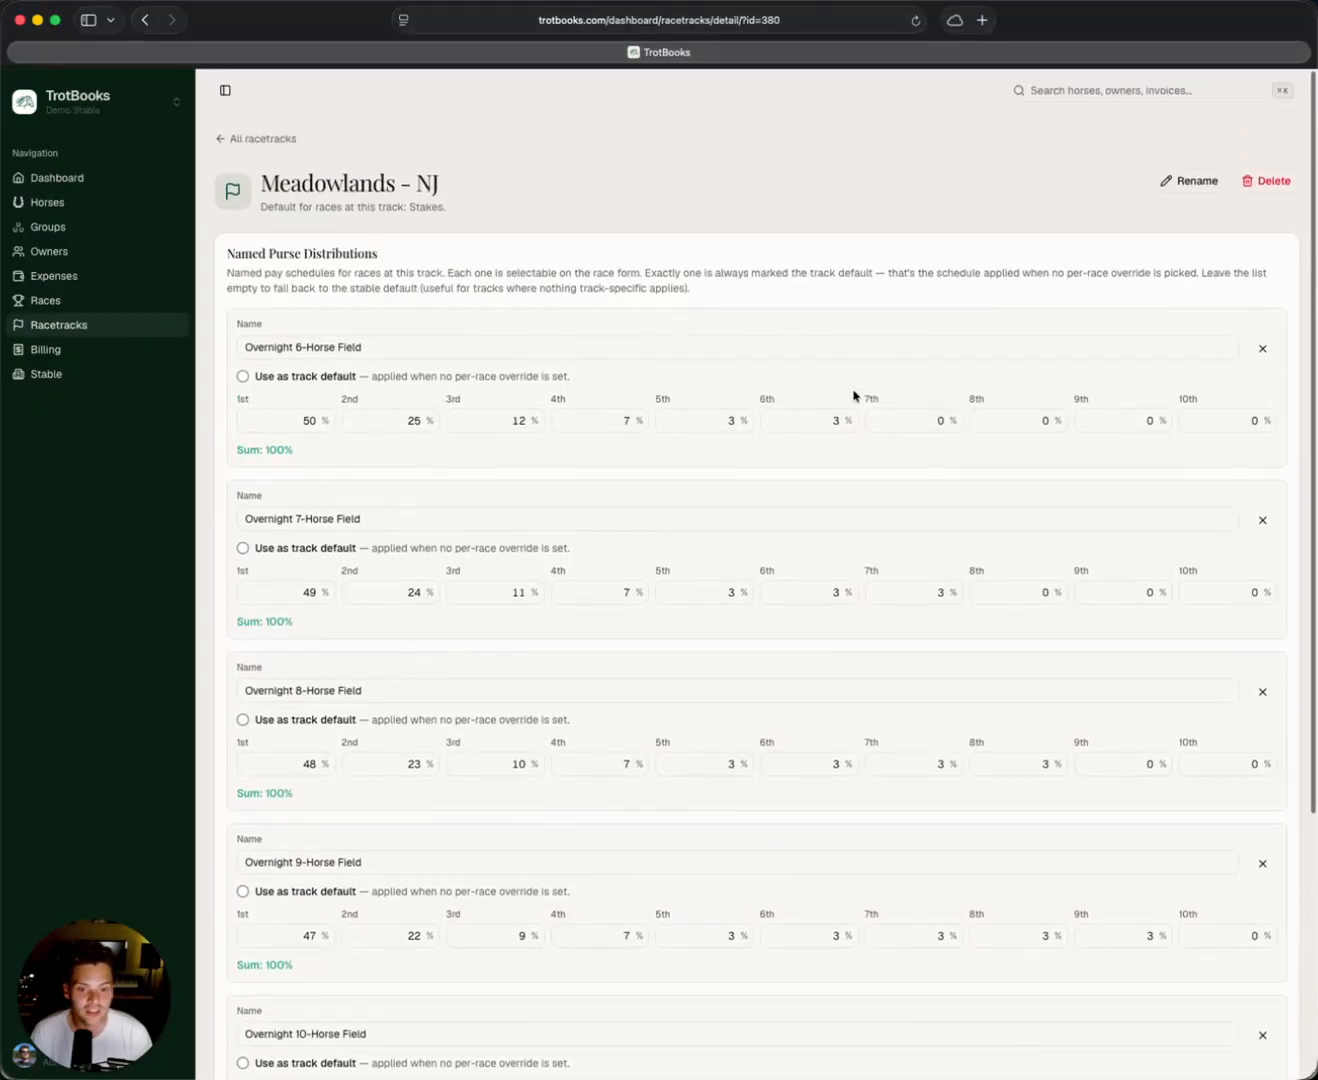